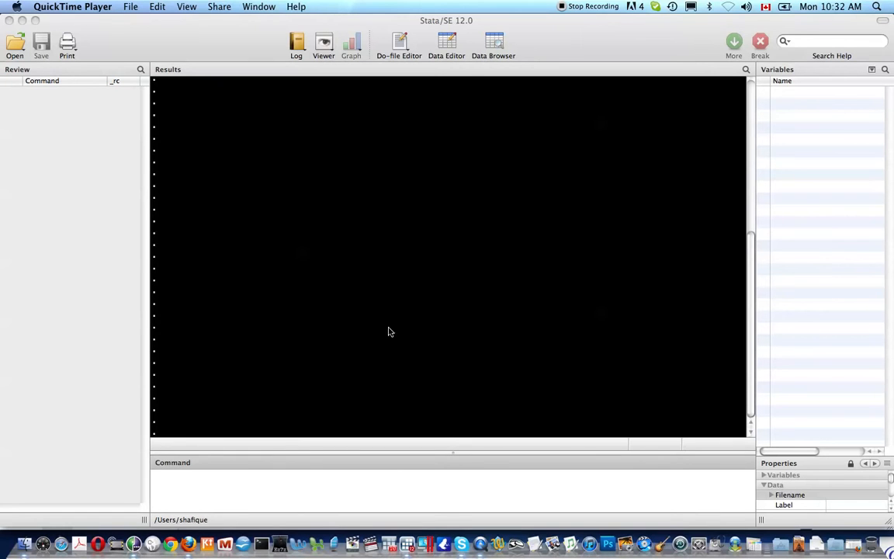
Display the result of the expression 2^4+3 with the di command
left_click(309, 500)
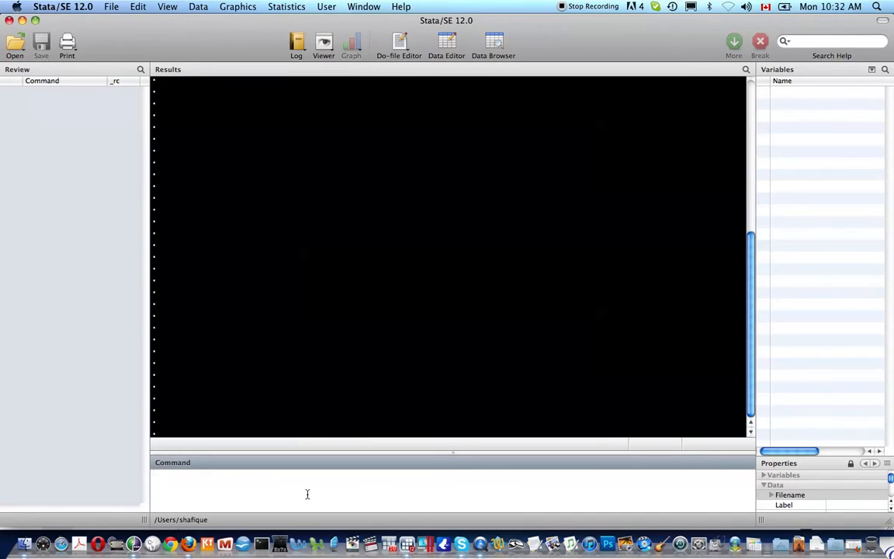
type("di 2^4+3")
key("Return")
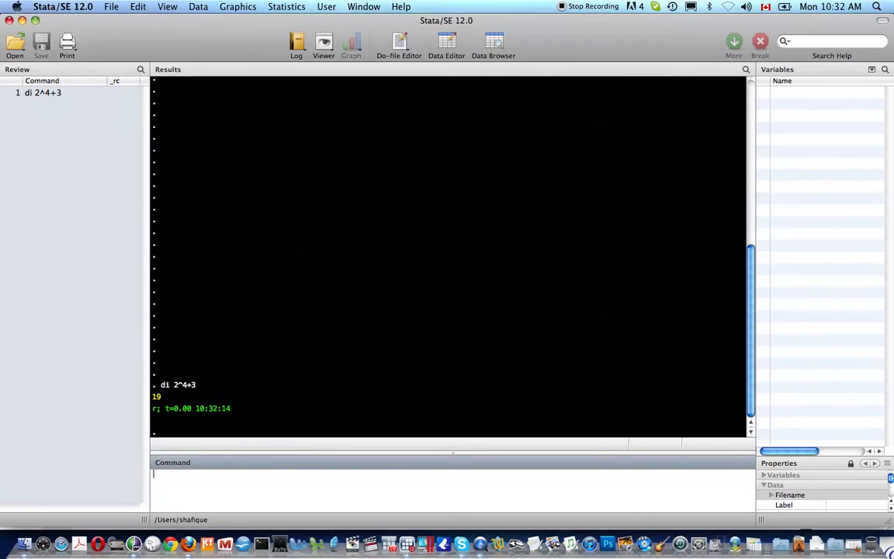
Display the text string "stata tutorial" with the di command
type("di \"stat a turial")
key("BackSpace")
key("BackSpace")
key("BackSpace")
key("BackSpace")
type("toti")
key("BackSpace")
key("BackSpace")
type("t")
key("BackSpace")
type("rial")
key("Return")
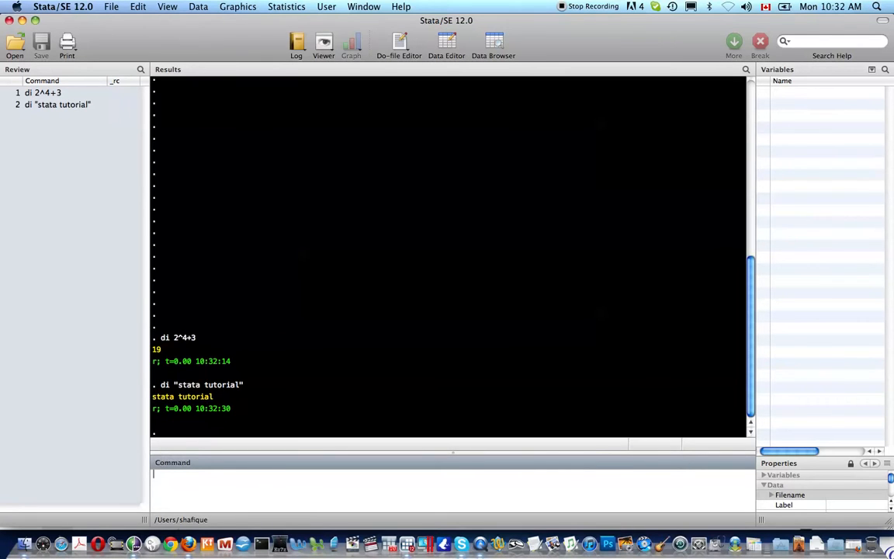
Use di with compound quotes to display the string `"here are some "double quotes""'
type("di ")
type("`'")
type("\"\"")
type("here are some")
type(" \"\"")
key("Left")
type("double quotes")
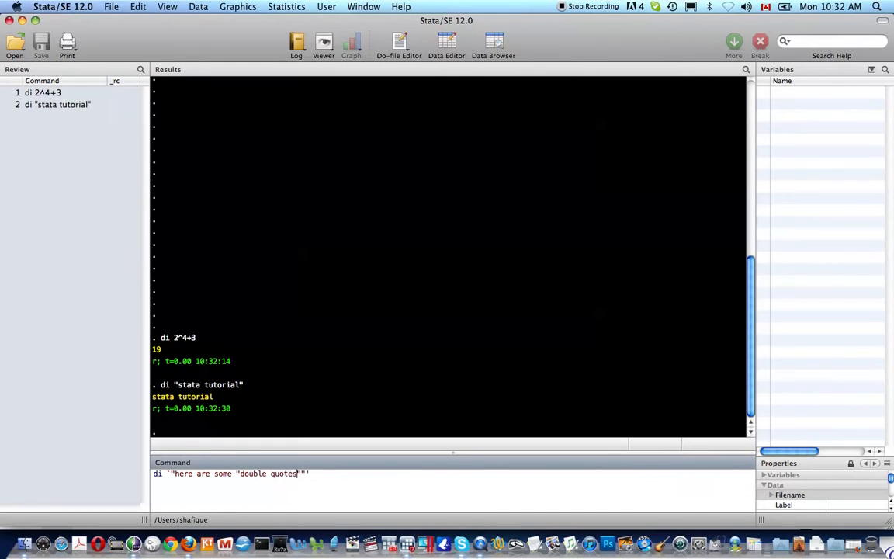
key("Return")
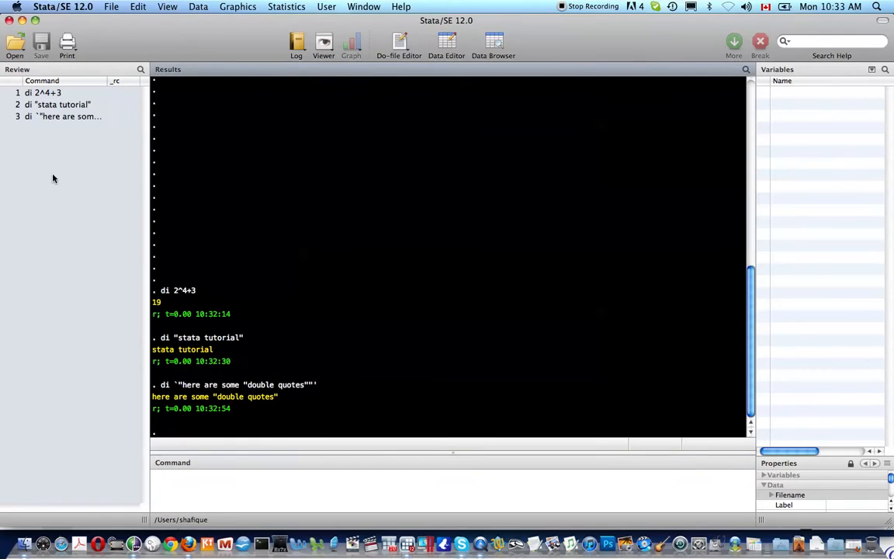
Rerun the earlier di 2^4+3 command and the double quotes display command from the command history
left_click(54, 93)
key("Return")
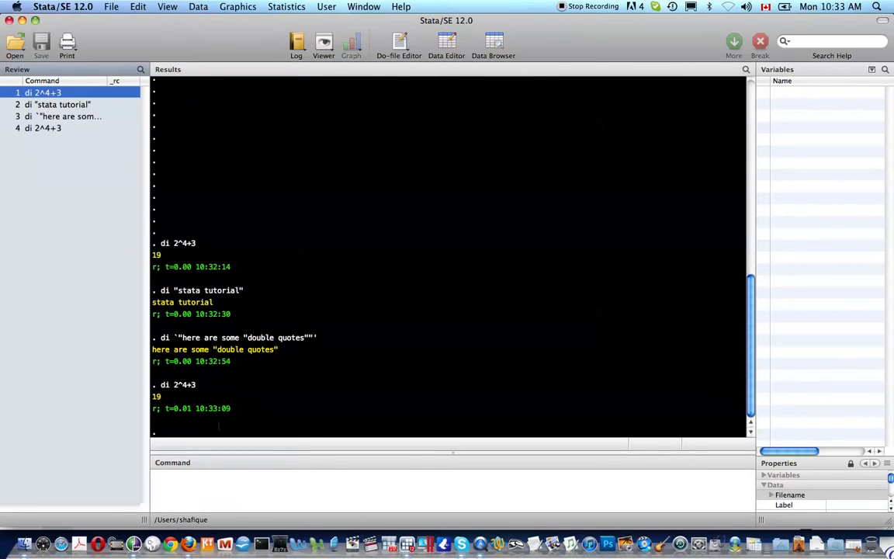
left_click(248, 496)
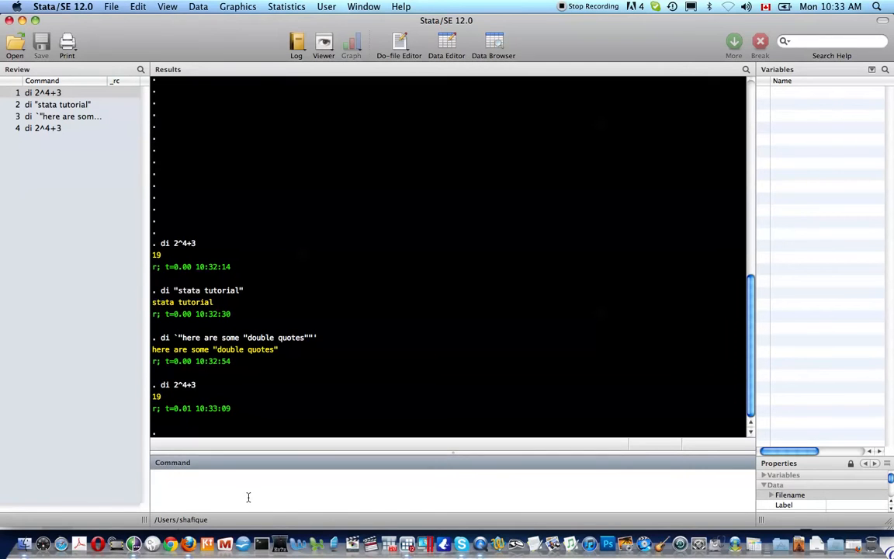
key("Page_Up")
key("Page_Up")
key("Return")
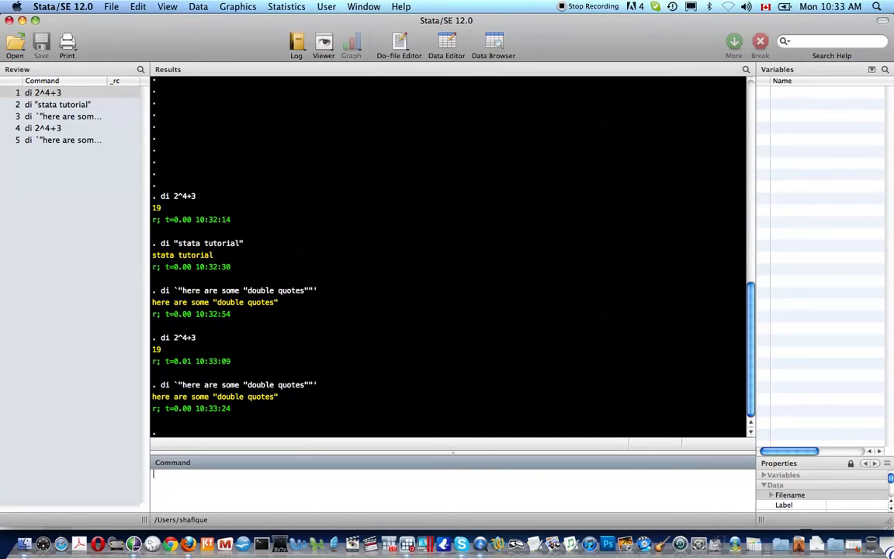
Load the built-in automobile dataset with sysuse auto
type("sysuse aut")
key("BackSpace")
key("BackSpace")
type("uto")
key("Return")
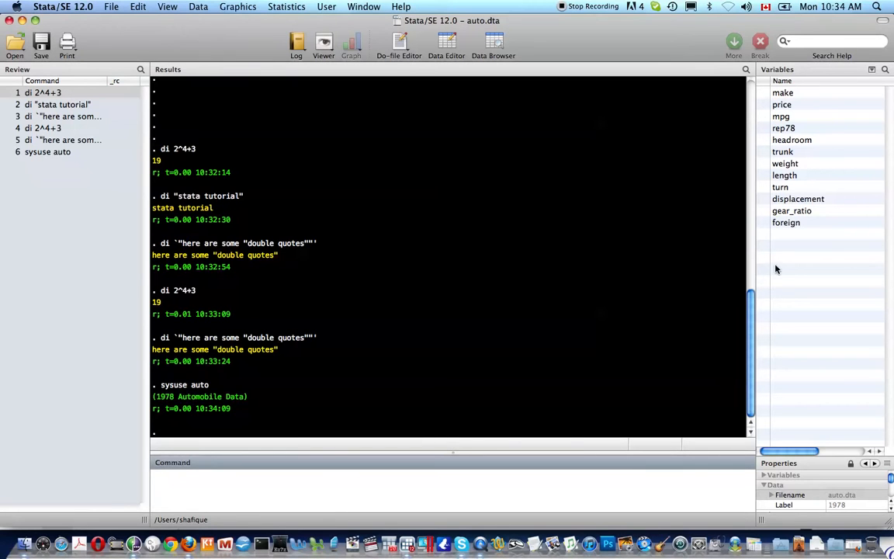
Describe the dataset's variables with d and list its attached notes with note
type("d")
key("Return")
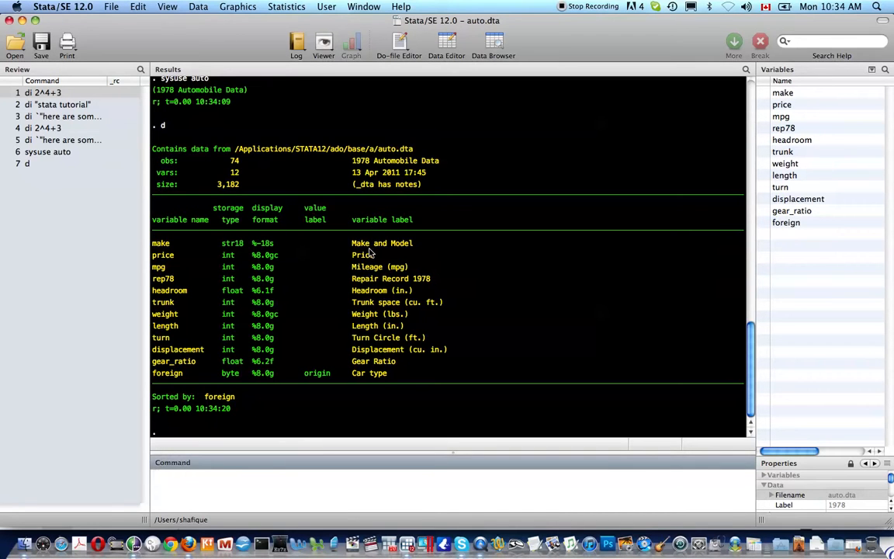
type("note")
key("Return")
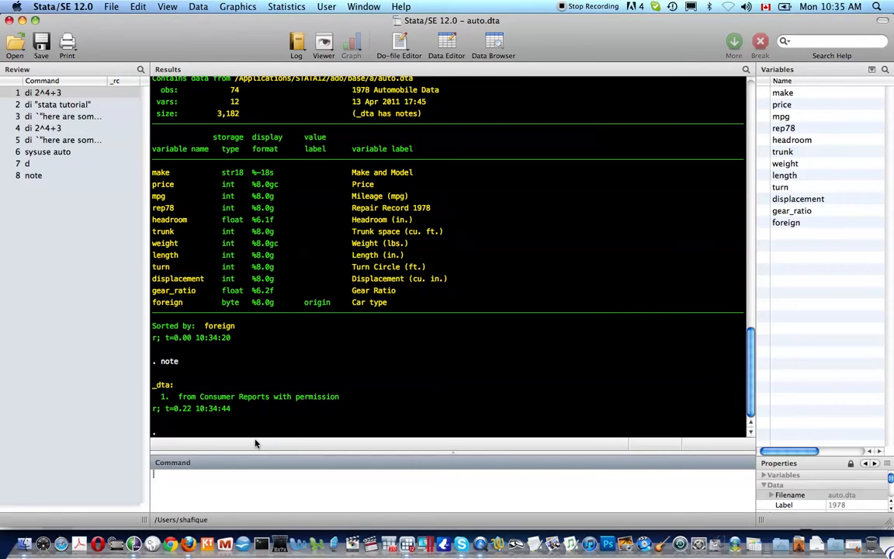
Tabulate the frequencies of the foreign variable with tab foreign
type("tab")
type("eign")
key("Return")
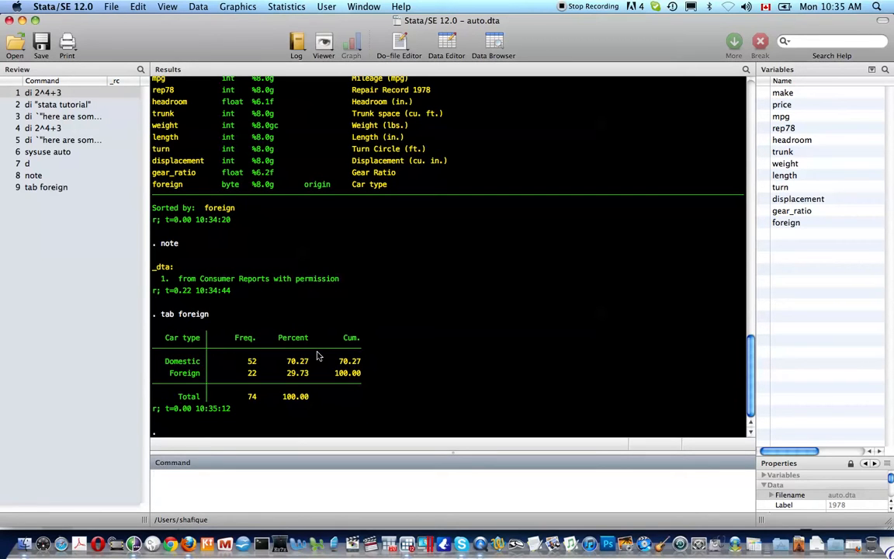
Browse the dataset with bro and inspect the numeric codes behind the Domestic labels in the first rows of foreign
type("bro")
key("Return")
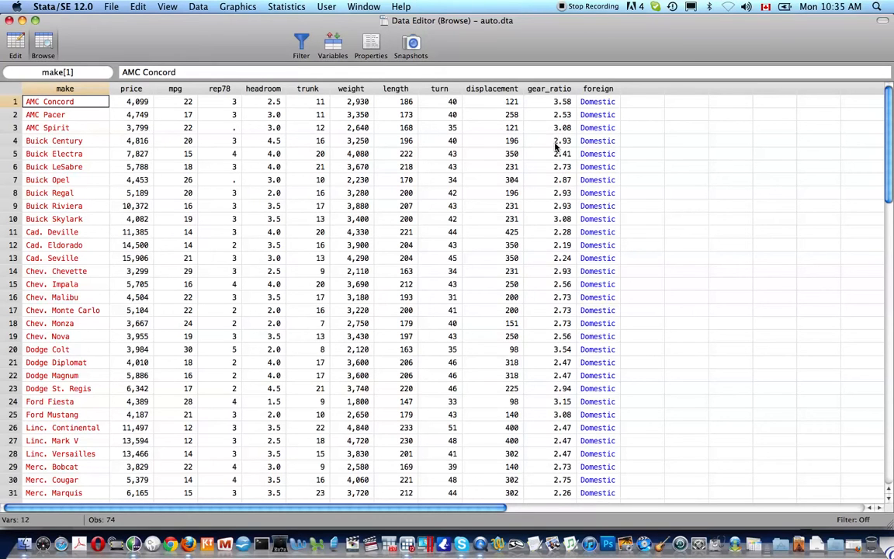
left_click(591, 103)
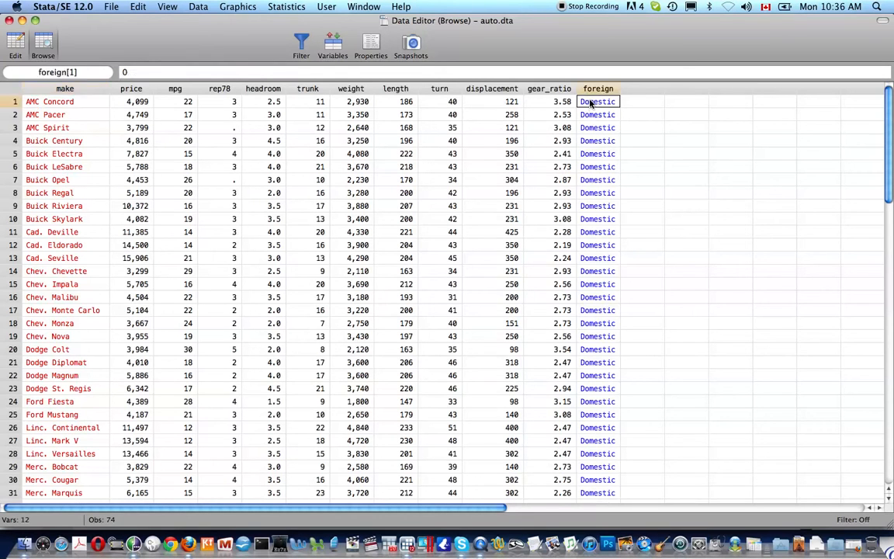
key("Down")
key("Down")
key("Down")
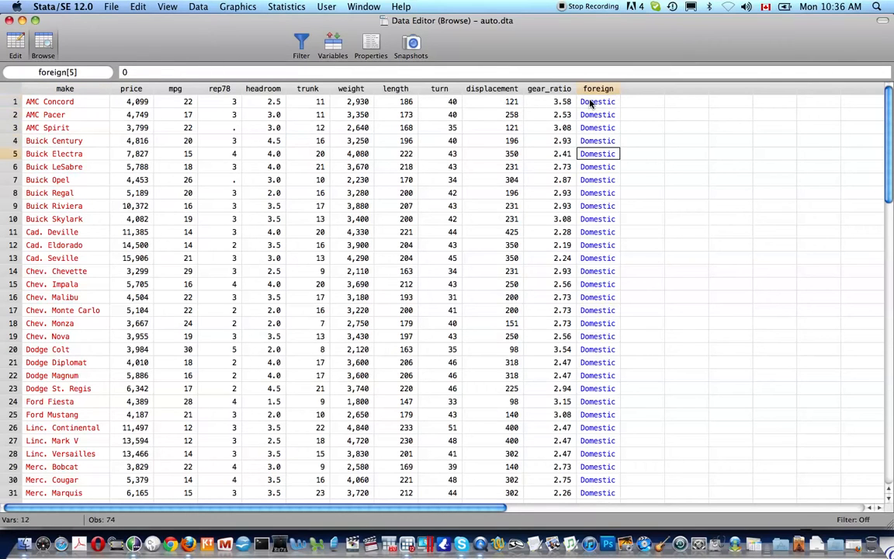
key("Up")
key("Up")
key("Up")
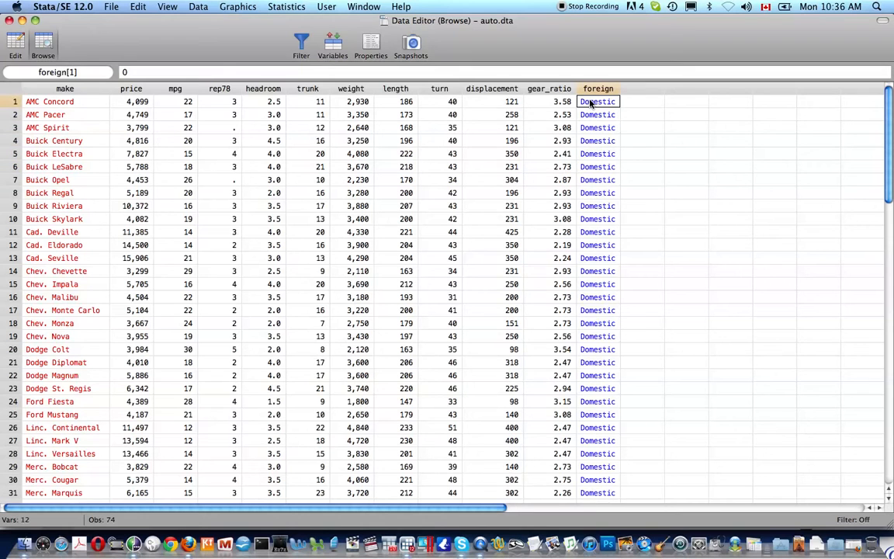
key("Down")
key("Down")
key("Down")
key("Down")
key("Down")
key("Down")
key("Down")
key("Down")
key("Down")
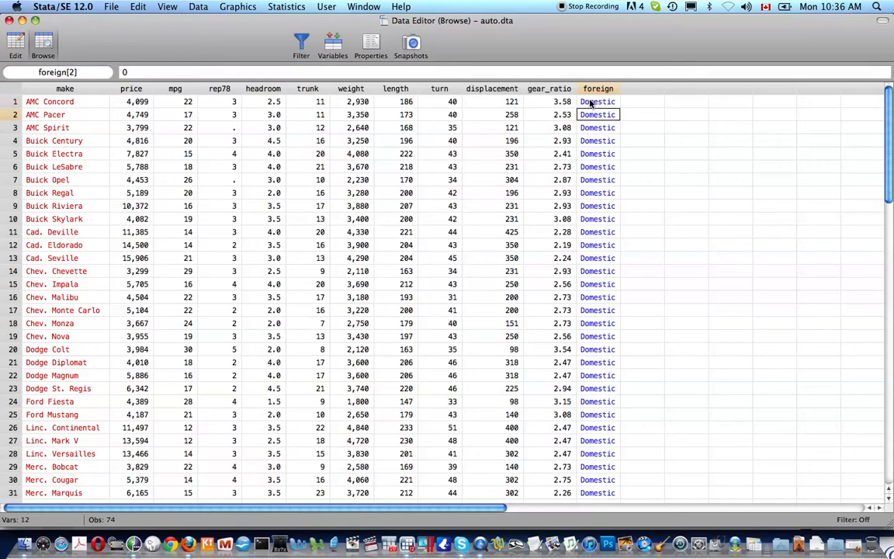
Inspect the numeric codes behind the Foreign labels from row 53 onward and compare them with the Domestic row above
scroll(593, 102, "down", 13)
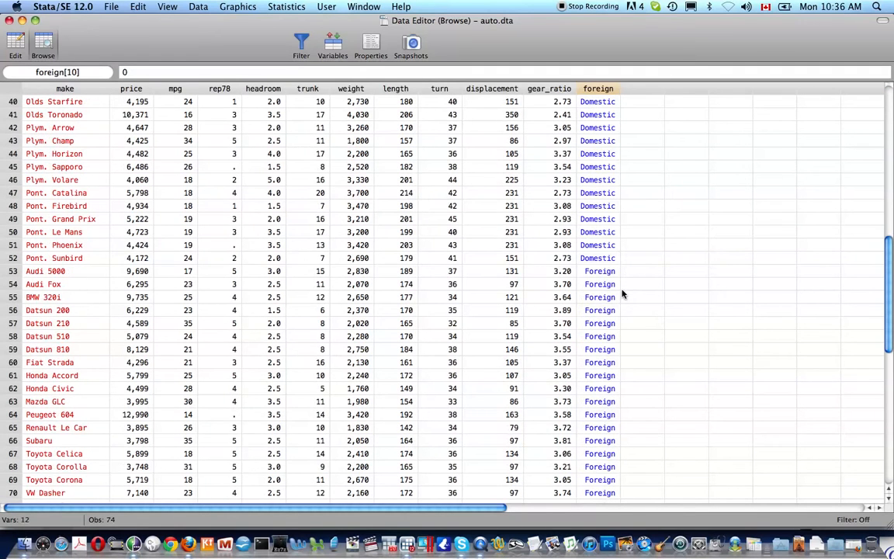
left_click(607, 274)
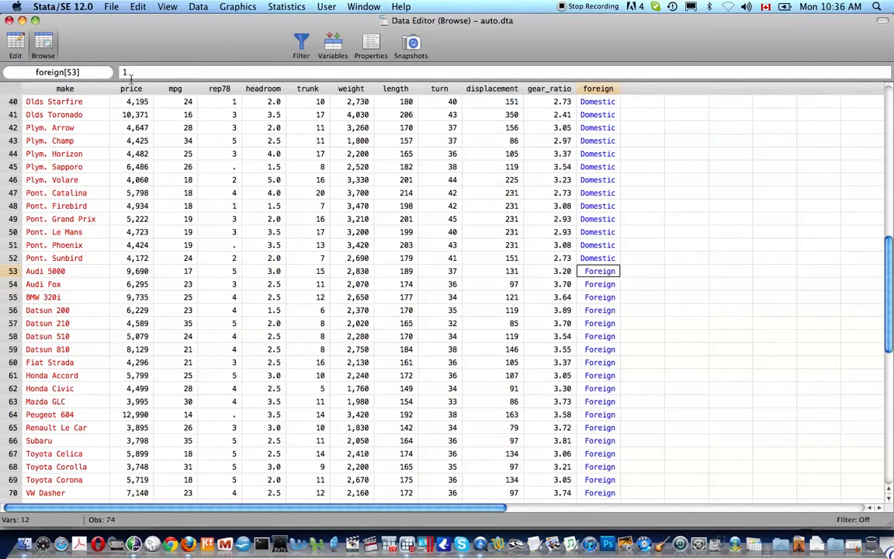
key("Down")
key("Down")
key("Down")
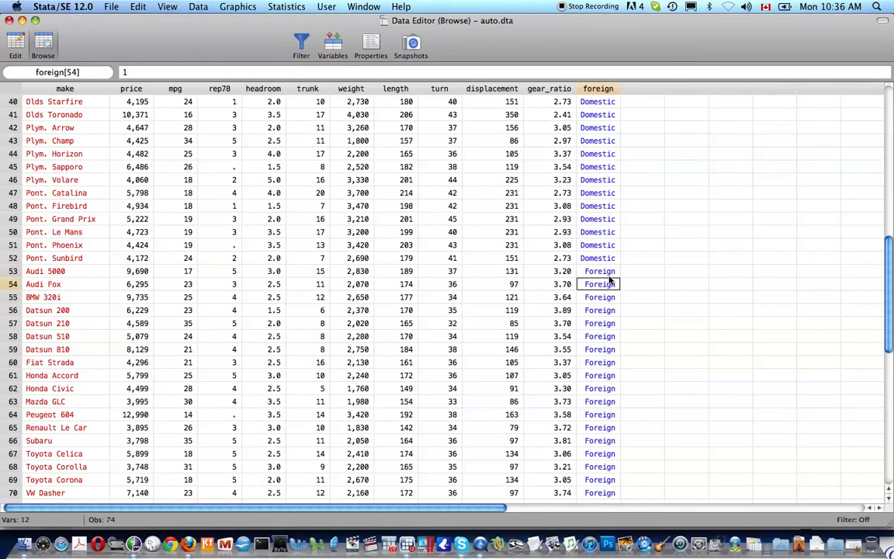
key("Up")
key("Up")
key("Up")
key("Up")
key("Down")
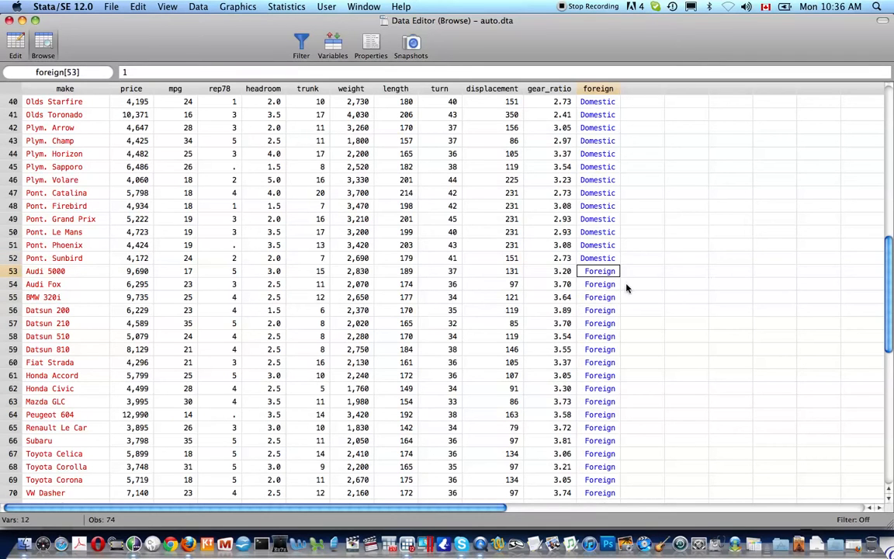
scroll(273, 225, "up", 5)
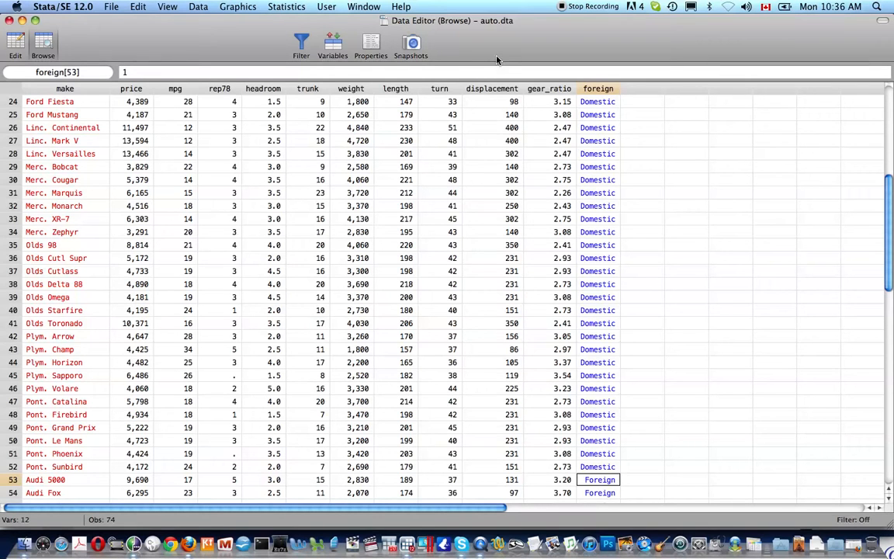
Inspect individual cells in the turn and weight columns, and close the data browser
left_click(446, 141)
left_click(351, 154)
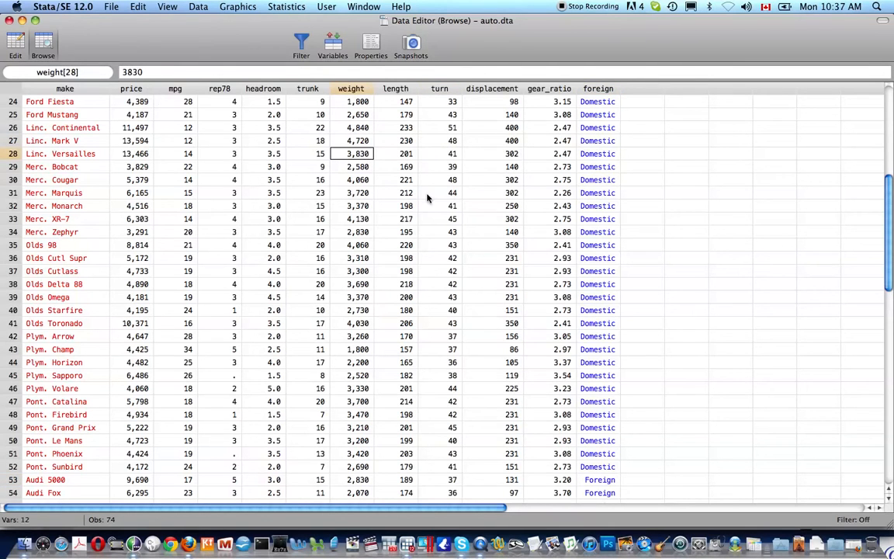
key("super+w")
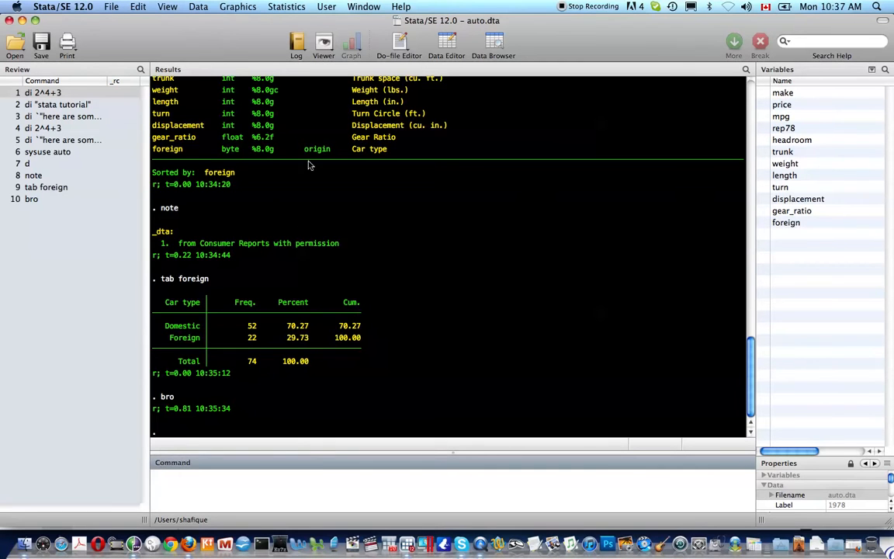
List all value labels with label list, and list the origin value label on its own
type("label list")
key("Return")
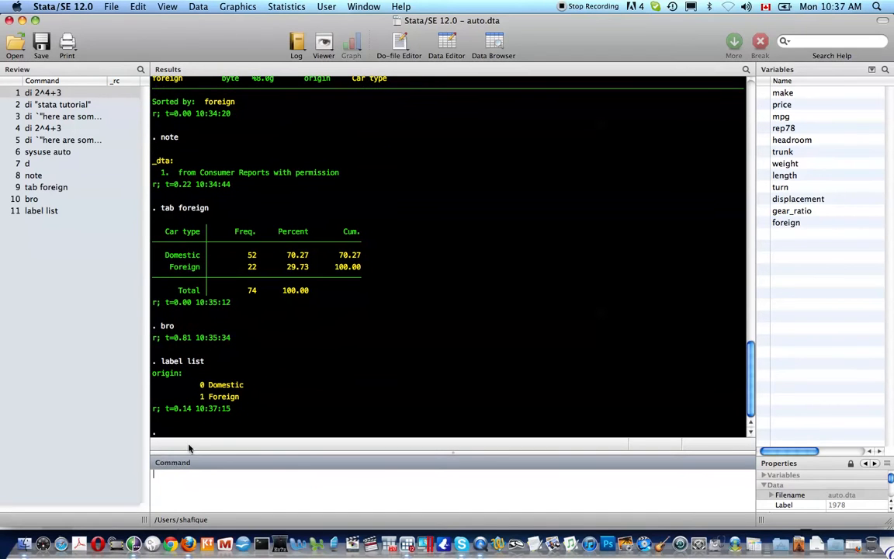
type("label list orign")
key("Return")
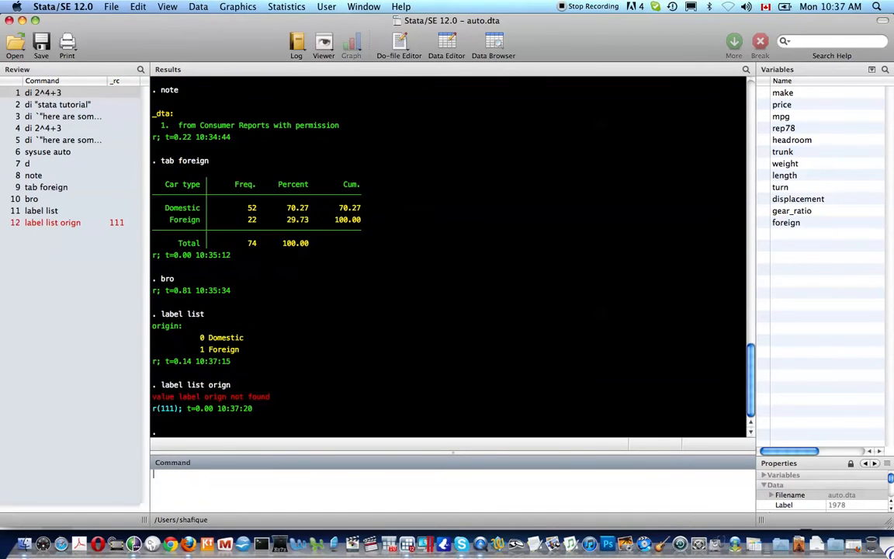
key("Page_Up")
type("i")
key("Return")
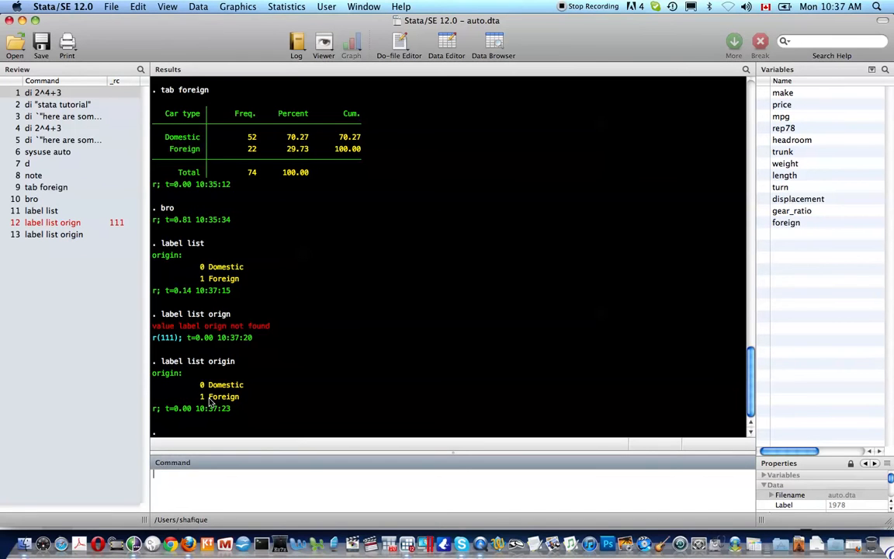
Describe the dataset again and generate a new variable gallons filled with missing values (gen gallons = .)
type("d")
key("Return")
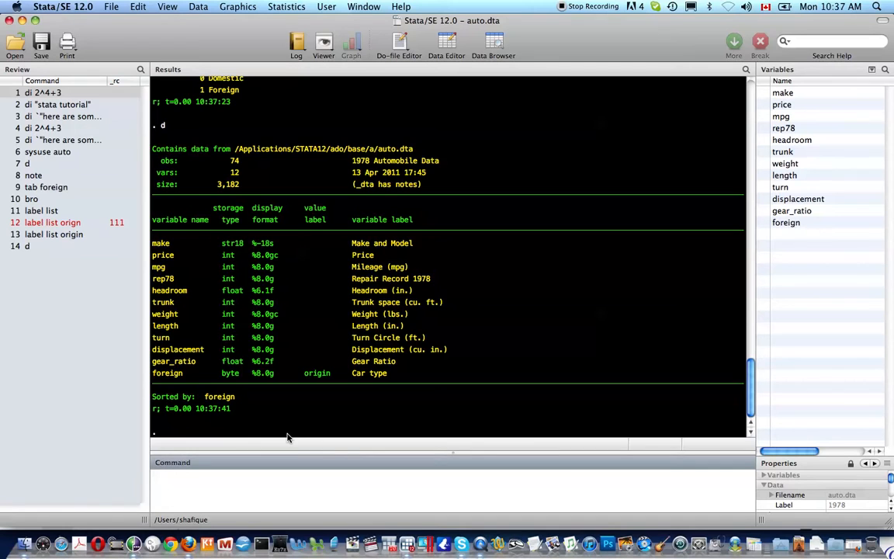
type("gen gallons = 5")
key("BackSpace")
type(".")
key("Return")
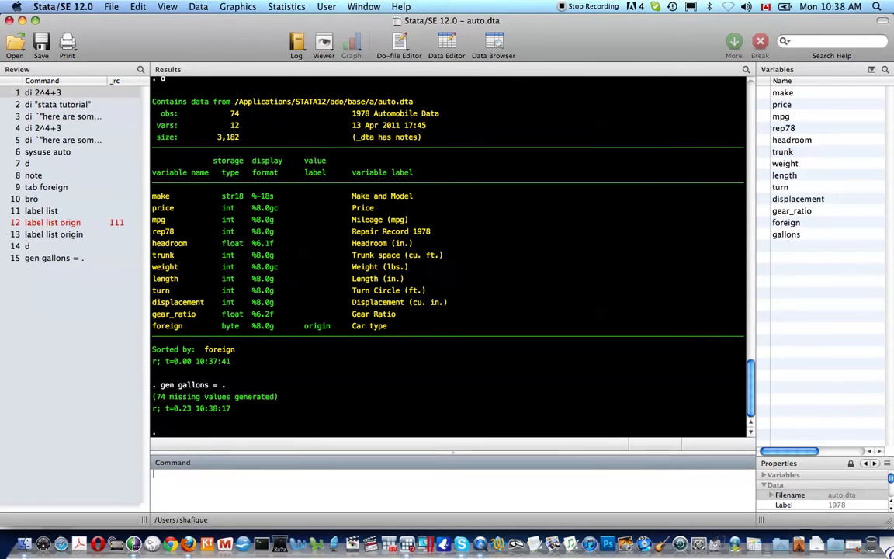
Open the dataset for editing with edit and enter 5 for gallons in rows 1, 2 and 4
type("edit")
key("Return")
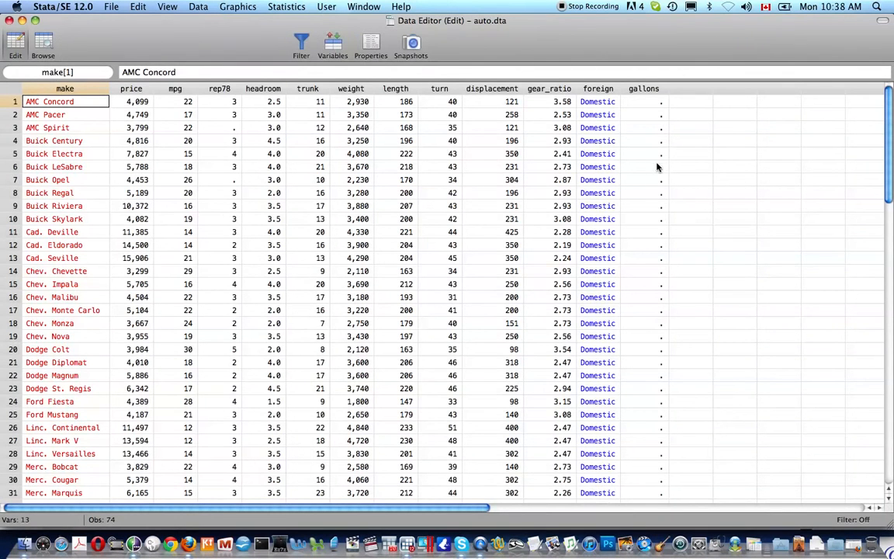
left_click(646, 103)
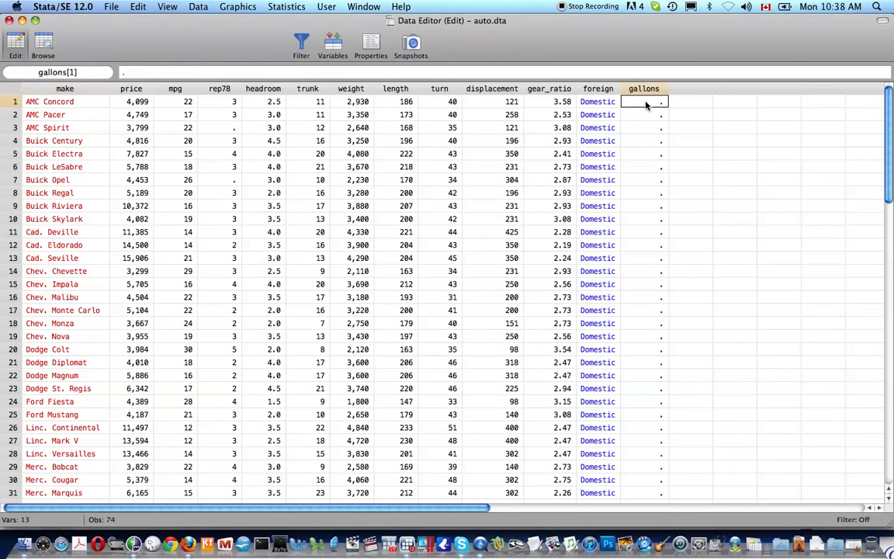
type("5")
key("Return")
type("5")
type("5")
key("Return")
key("Return")
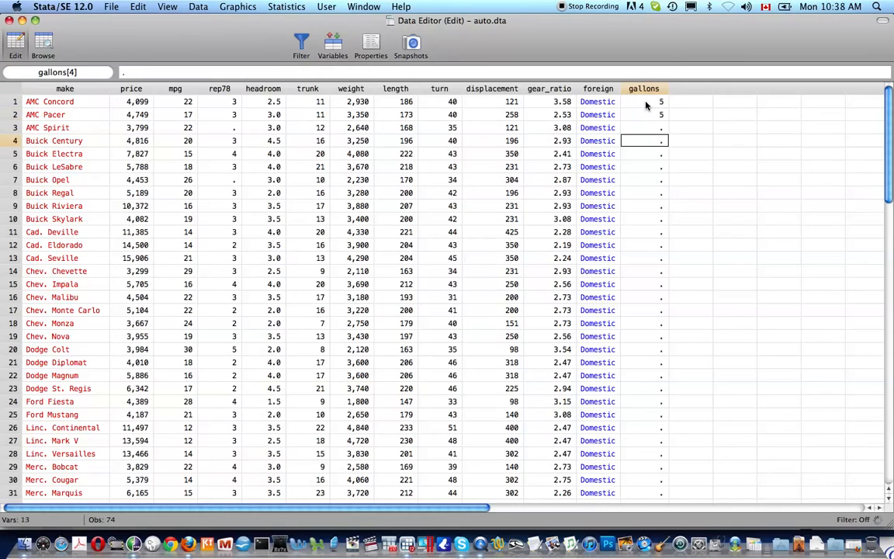
type("5")
Enter gallons values of 6 in rows 3 and 6, 8 in row 7 and 3 in row 8, and close the data editor
key("Up")
type("6")
key("Return")
key("Return")
key("Return")
type("6")
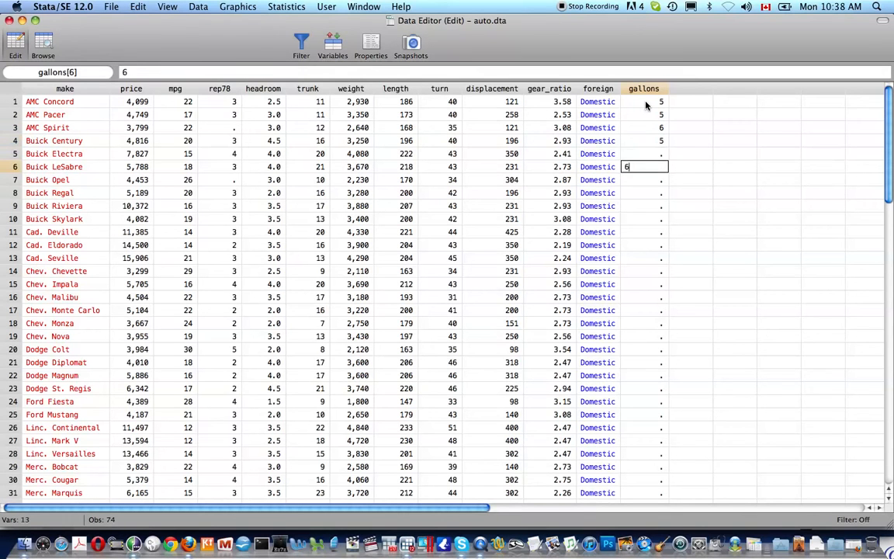
key("Return")
type("8")
key("Return")
type("3")
key("Return")
scroll(646, 106, "down", 18)
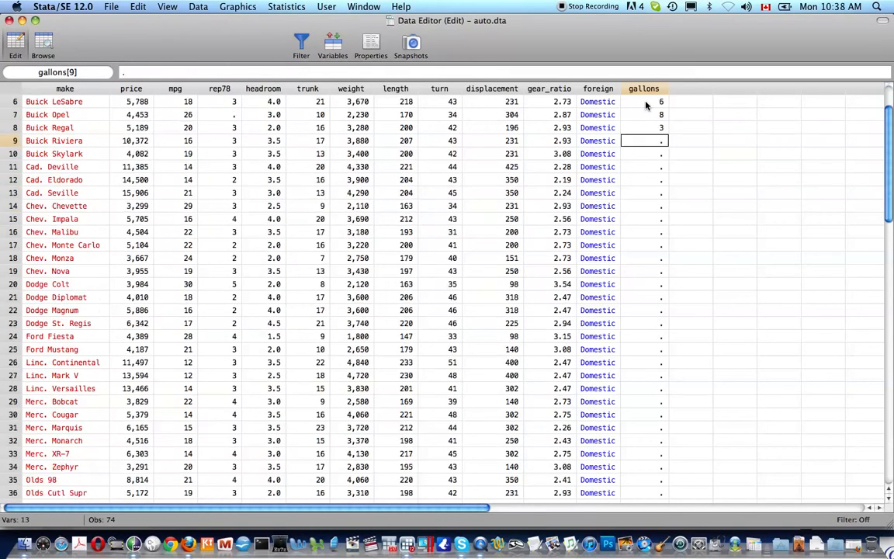
scroll(646, 106, "up", 8)
scroll(646, 105, "up", 10)
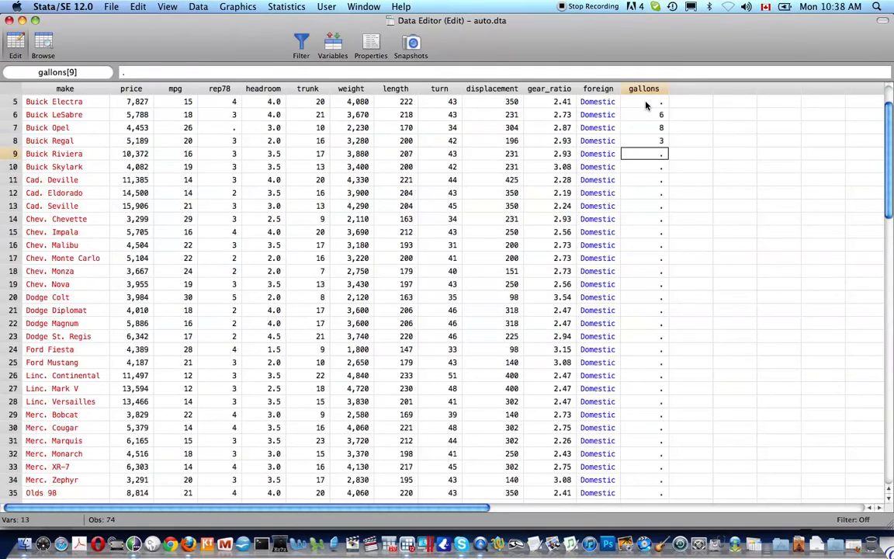
key("super+w")
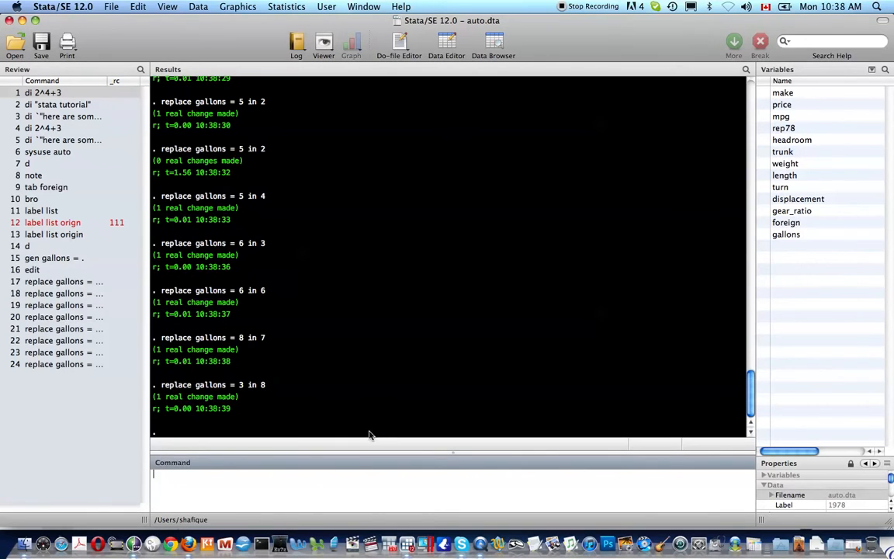
Replace the gallons variable with 5 for every observation (replace gallons = 5)
scroll(249, 354, "up", 1)
scroll(249, 354, "up", 5)
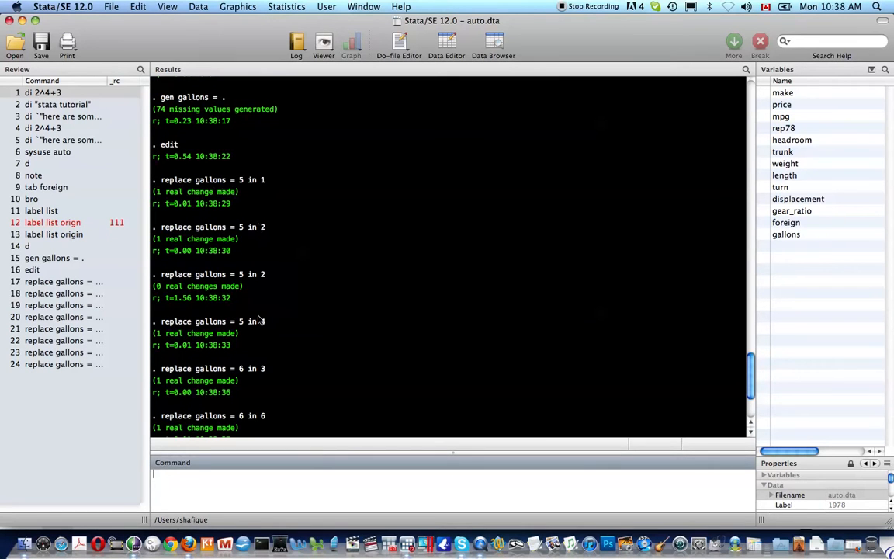
scroll(260, 336, "down", 4)
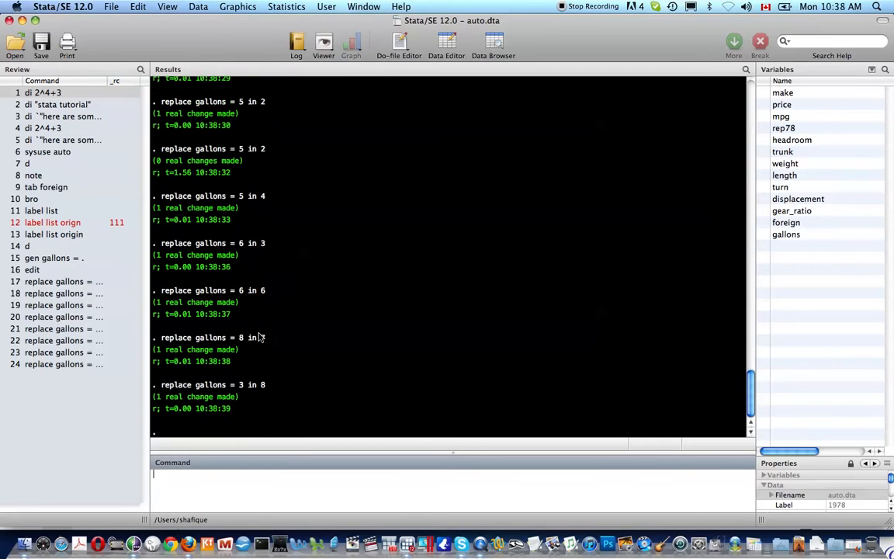
type("replace gallons = ")
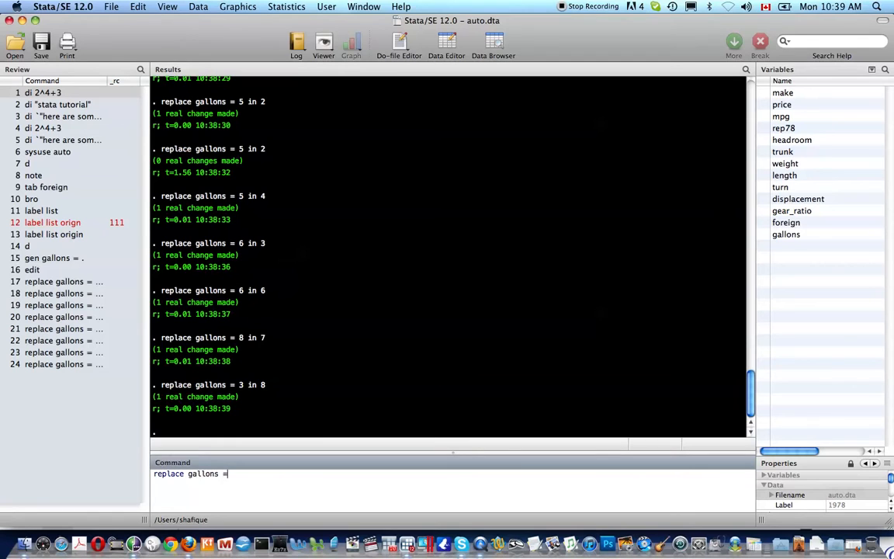
type("5")
key("Return")
Browse the dataset with bro to review the gallons column through the last row, and close the data browser
type("bro")
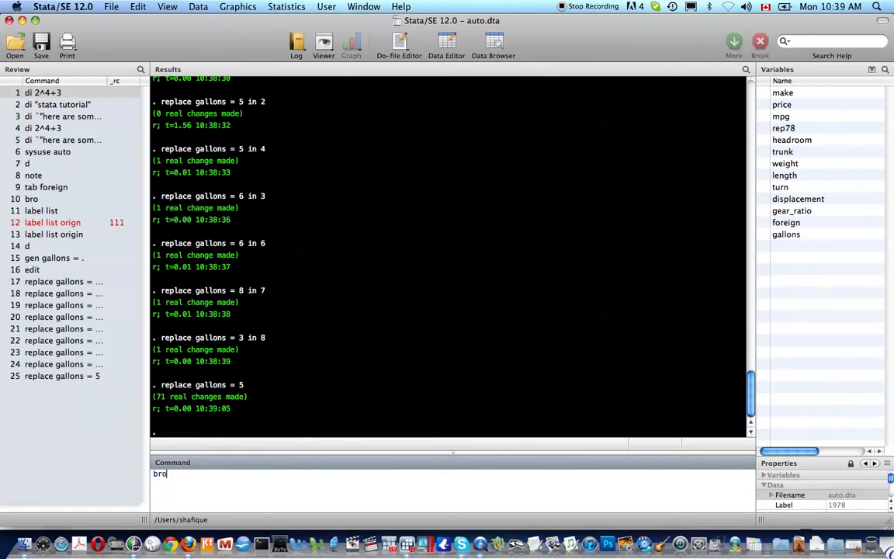
key("Return")
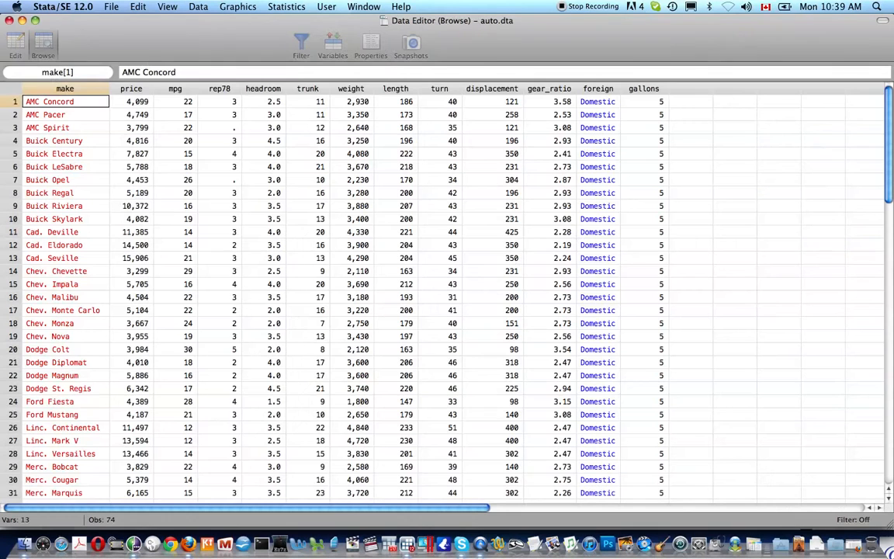
scroll(631, 163, "down", 1)
scroll(631, 163, "down", 20)
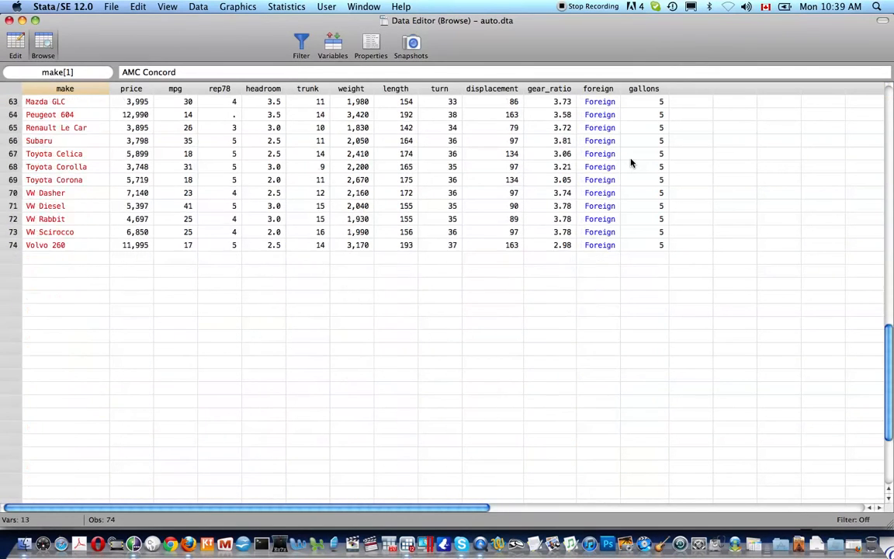
scroll(631, 163, "up", 20)
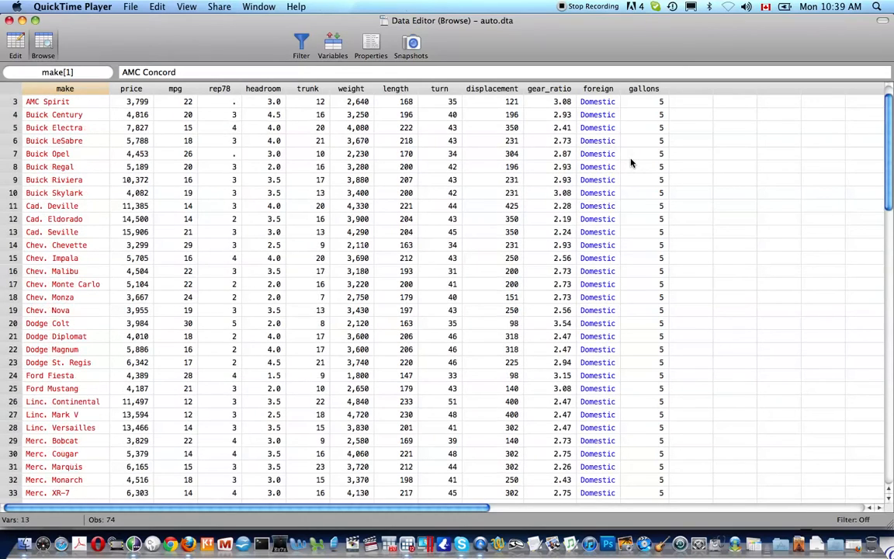
scroll(631, 163, "up", 2)
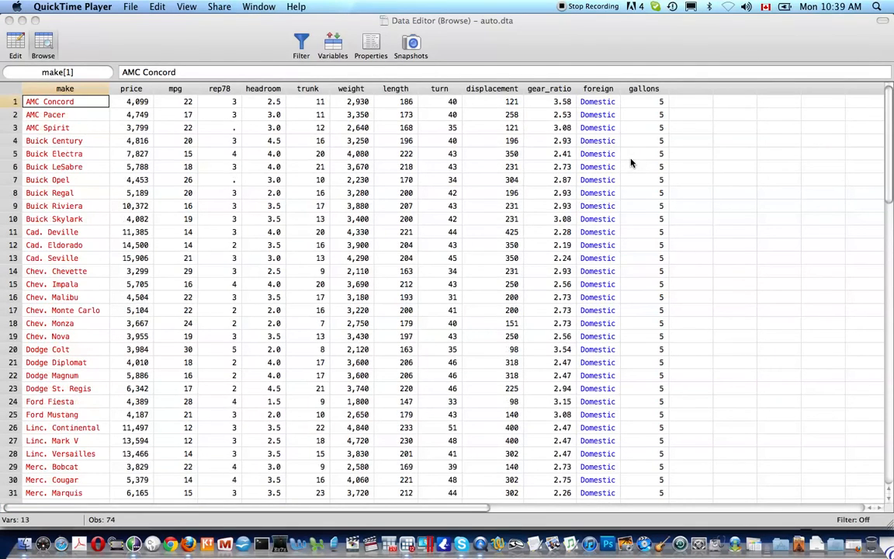
scroll(630, 163, "right", 2)
scroll(631, 163, "left", 2)
left_click(578, 25)
key("super+w")
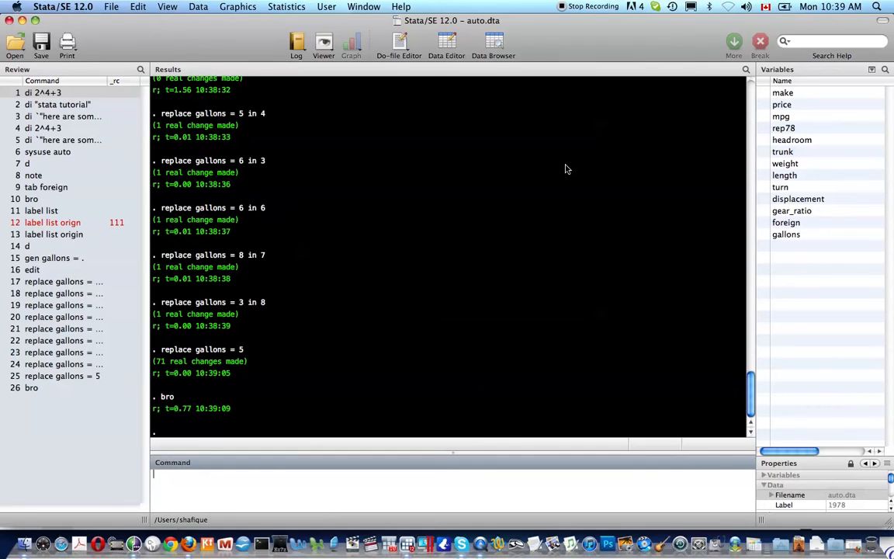
Label the gallons variable "Gallons of gasoline available for use" with label var, using compound double quotes
type("label var ")
type("gallons \"\"")
type("`")
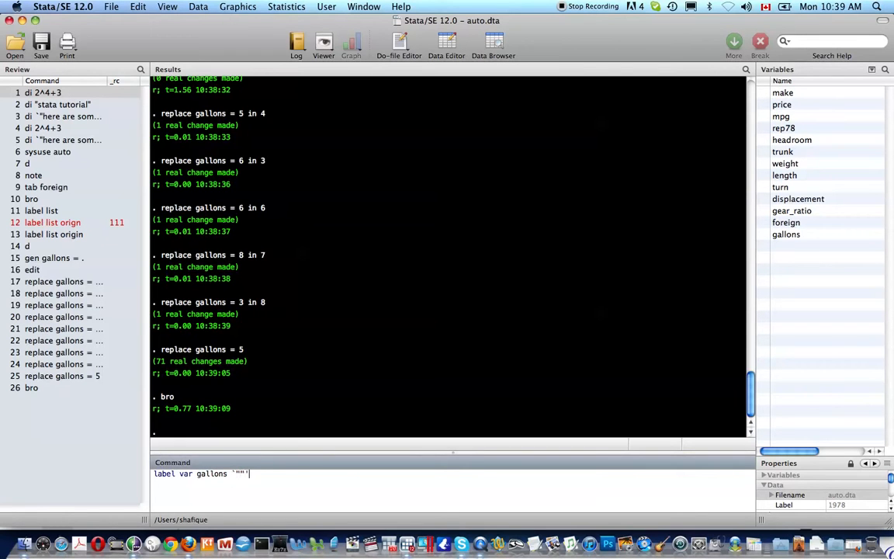
type("Gallons of gasoline available for ")
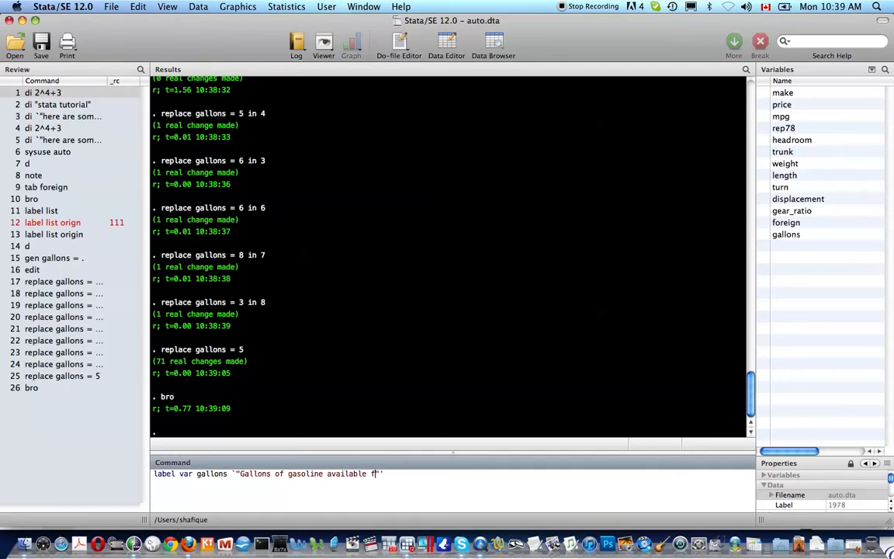
type("consumptio")
key("BackSpace")
key("BackSpace")
key("BackSpace")
key("BackSpace")
key("BackSpace")
key("BackSpace")
key("BackSpace")
key("BackSpace")
key("BackSpace")
key("BackSpace")
type("use")
key("Return")
Describe the dataset with d to check the gallons variable label, and finish the paused output
type("d")
key("Return")
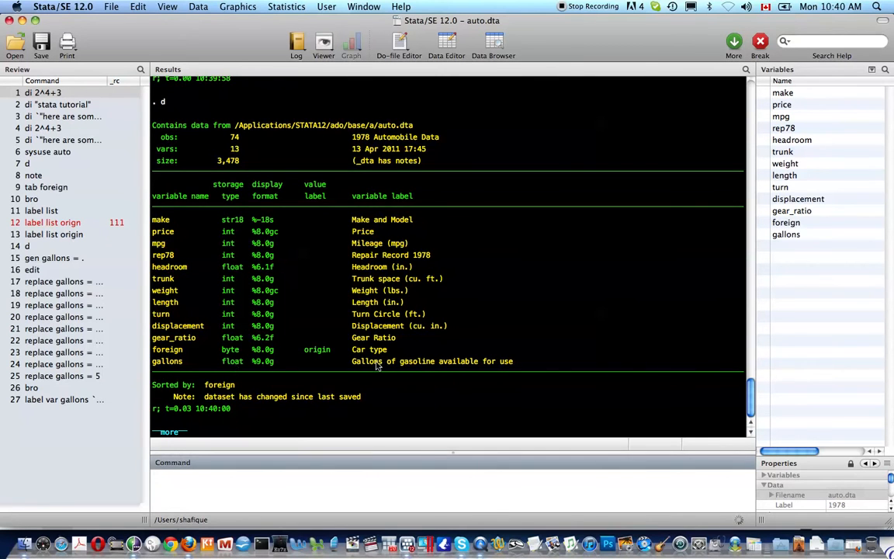
key("space")
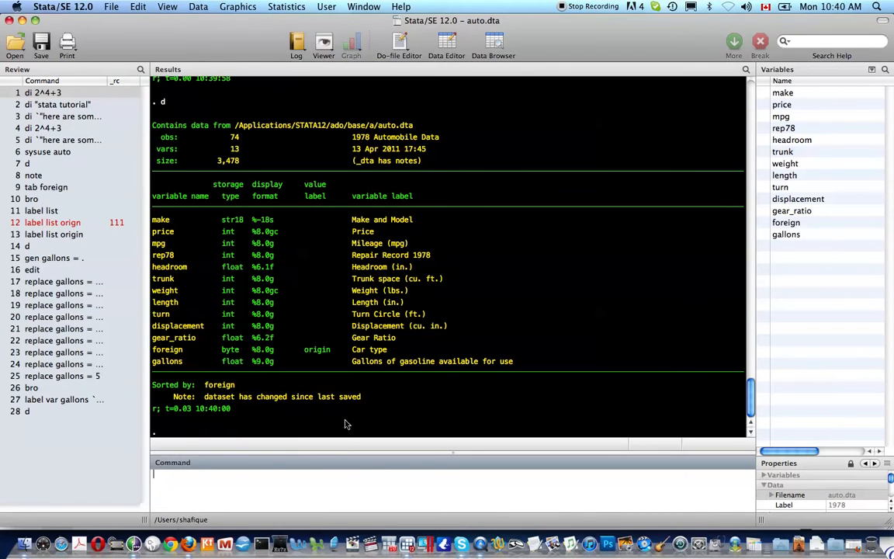
Generate a new variable distance as mpg times gallons (gen distance = mpg * gallo)
type("gen distance")
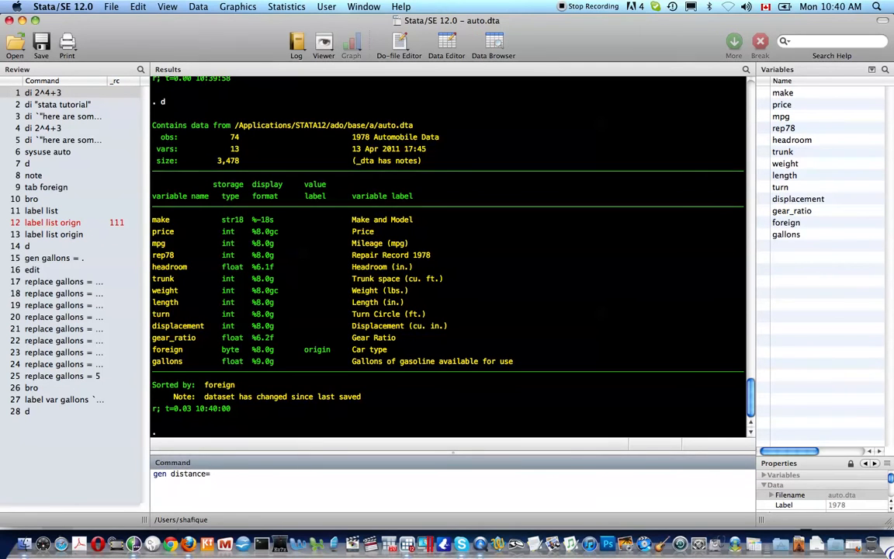
type(" = mpg&gallon")
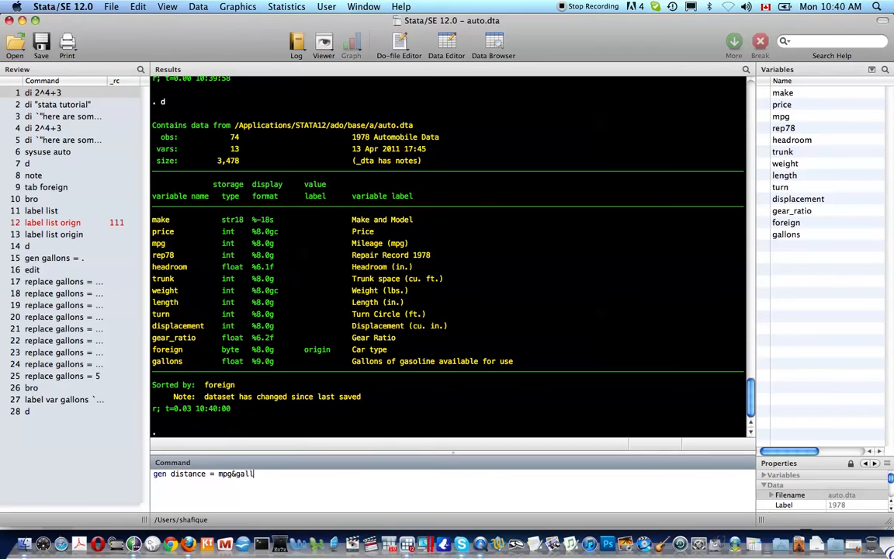
key("BackSpace")
key("BackSpace")
key("BackSpace")
key("BackSpace")
key("BackSpace")
key("BackSpace")
key("BackSpace")
type("* gall")
key("Return")
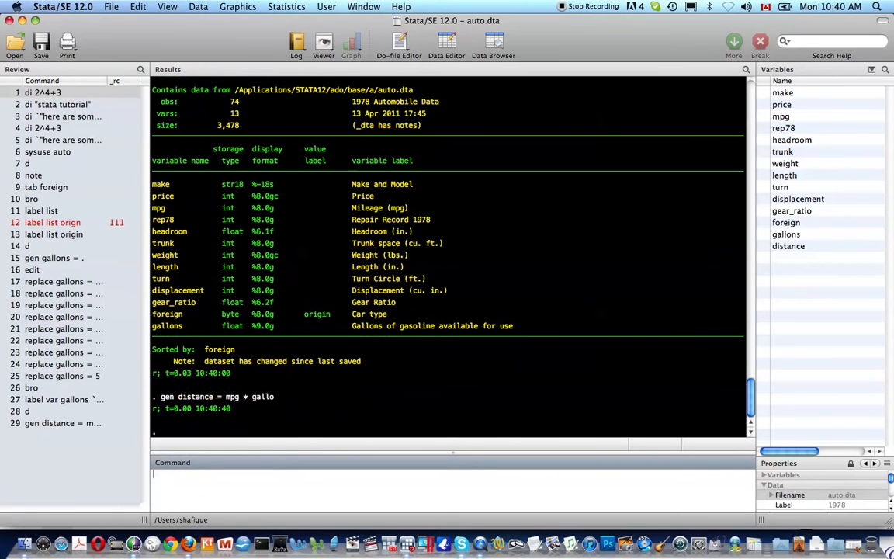
Label the distance variable `"avg distance you can travel on "gallons""' with label var dist, using compound double quotes
type("label var")
type(" dis")
type("t `\"")
type("distance ga")
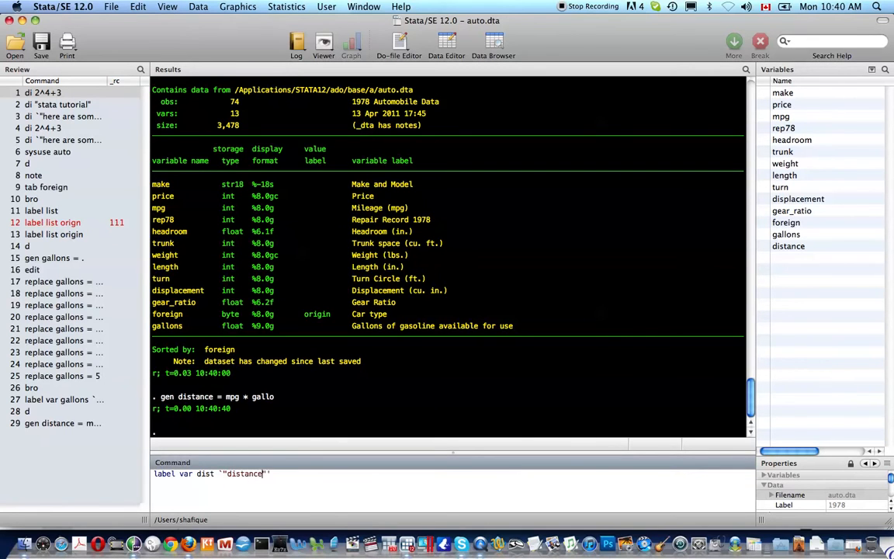
key("BackSpace")
key("BackSpace")
type("you")
key("BackSpace")
key("BackSpace")
key("BackSpace")
key("BackSpace")
key("BackSpace")
key("BackSpace")
key("BackSpace")
key("BackSpace")
key("BackSpace")
key("BackSpace")
key("BackSpace")
key("BackSpace")
type("ave")
type(" distance you")
type(" can travel on")
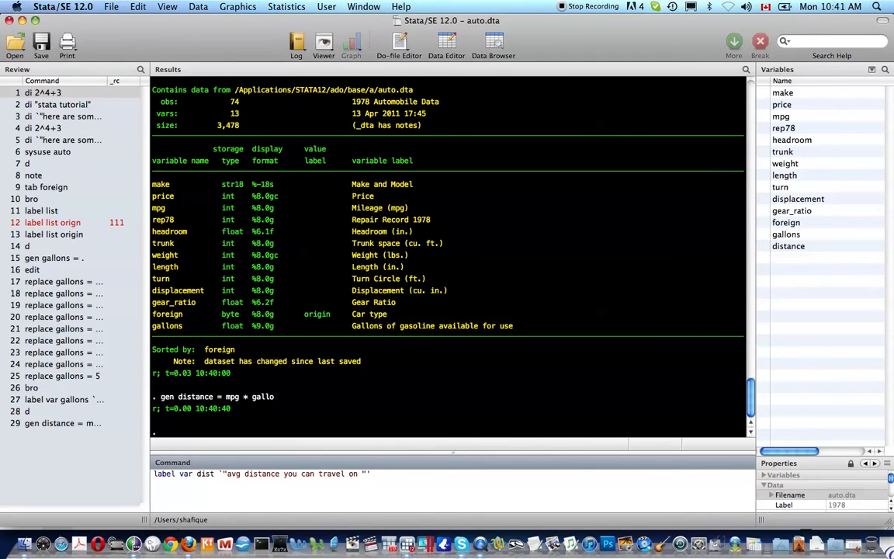
type("\"\"gallons")
key("Return")
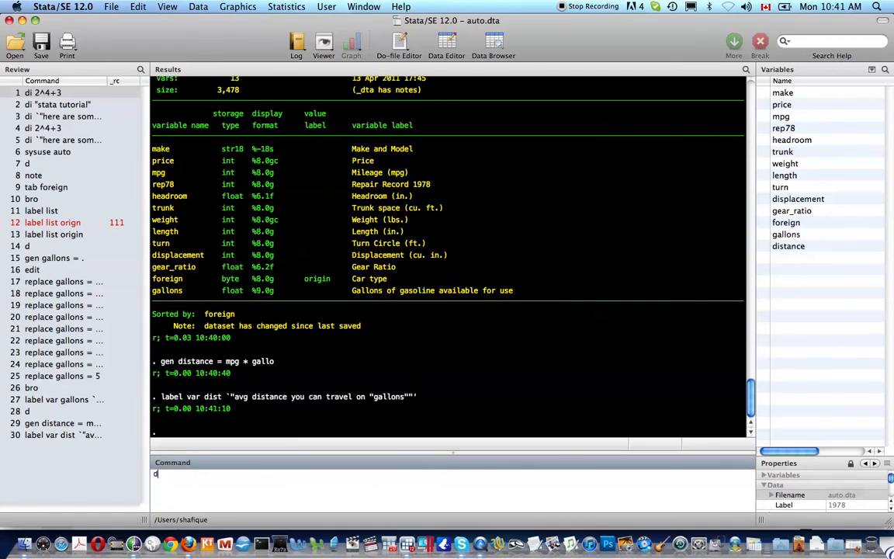
Describe the dataset again and browse the data with bro to review the distance values, closing the browser when done
type("d")
key("Return")
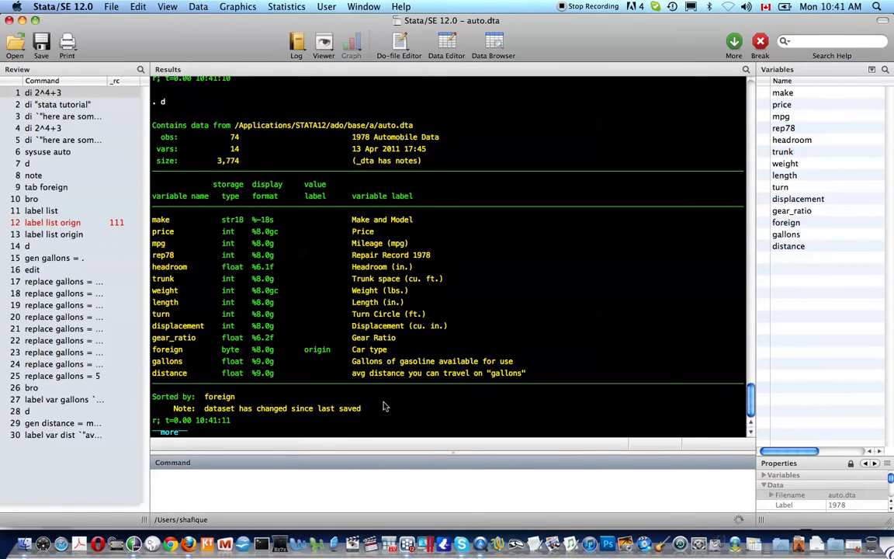
key("space")
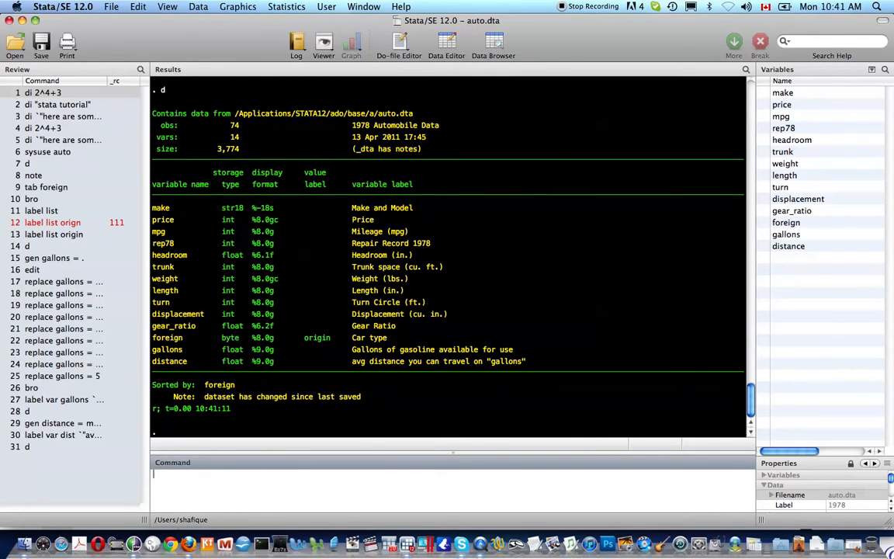
type("bro")
key("Return")
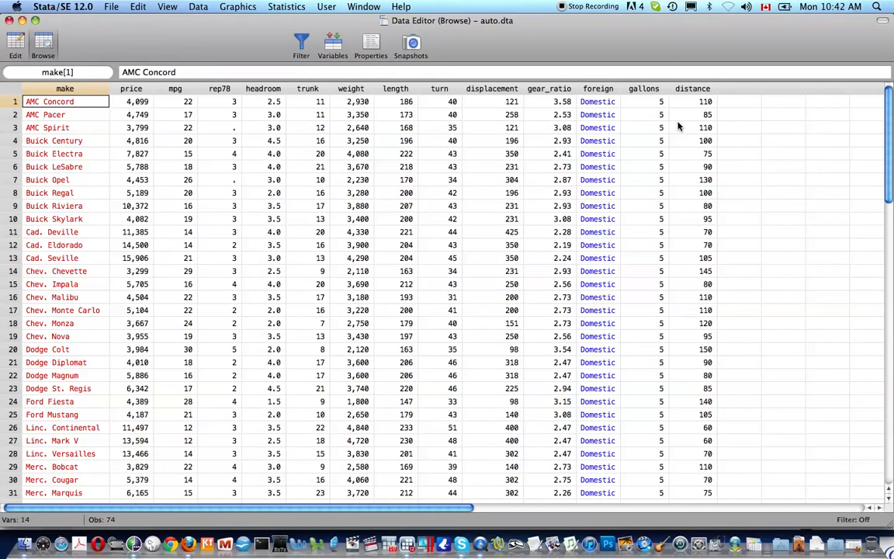
key("super+w")
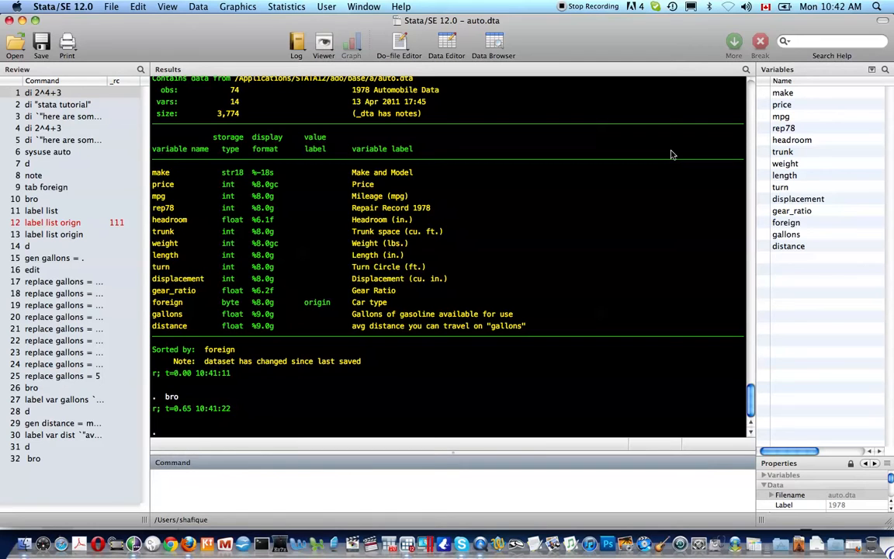
Summarize the distance variable (sum distance) and count the observations in the dataset (count)
type("sum distance")
key("Return")
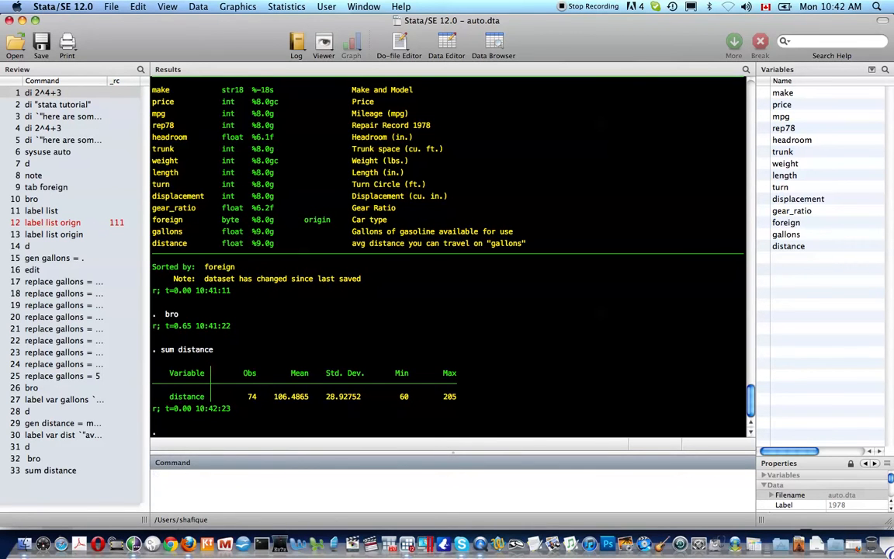
type("count")
key("Return")
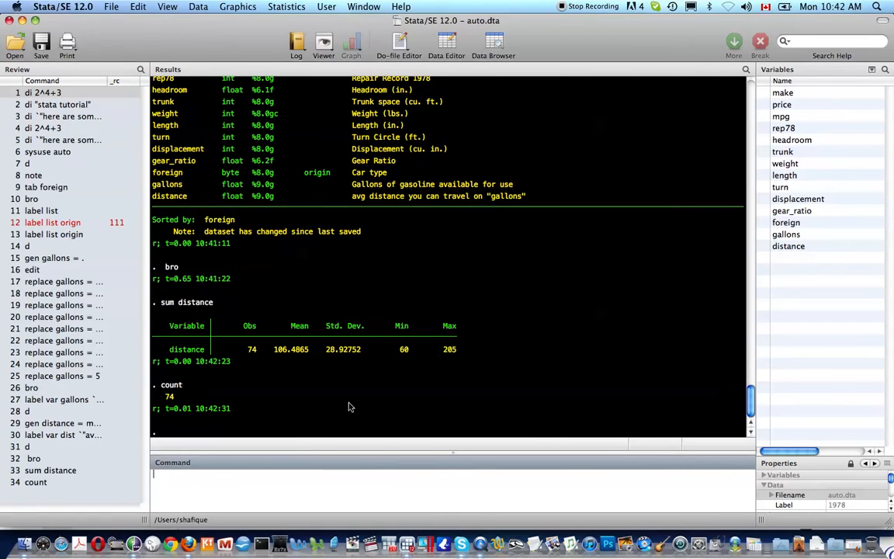
Recall the distance summary command and run it with the detail option (sum distance, d)
key("Page_Up")
key("Page_Down")
key("Page_Up")
key("Page_Up")
type(", d")
key("Return")
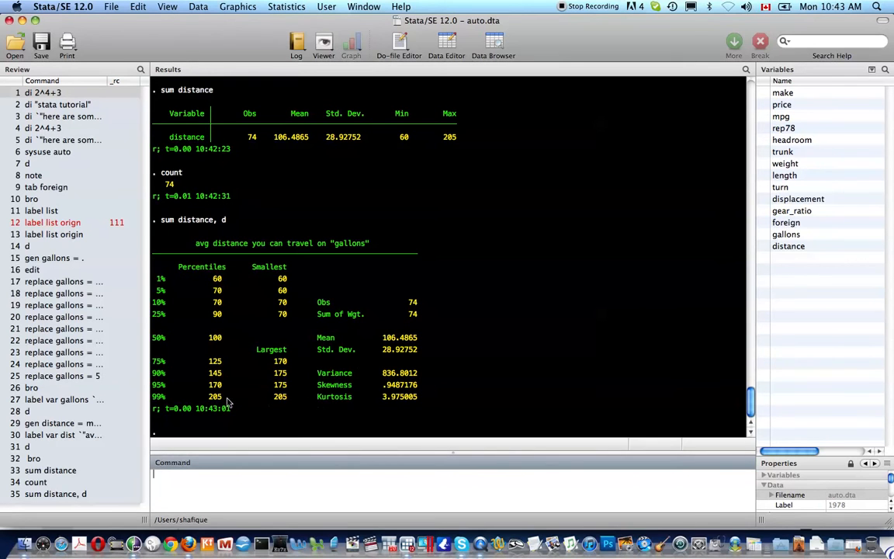
Summarize gallons in detail (sum gall,d) and run a basic summary of mpg (sum mpg)
type("sum gall,d")
key("Return")
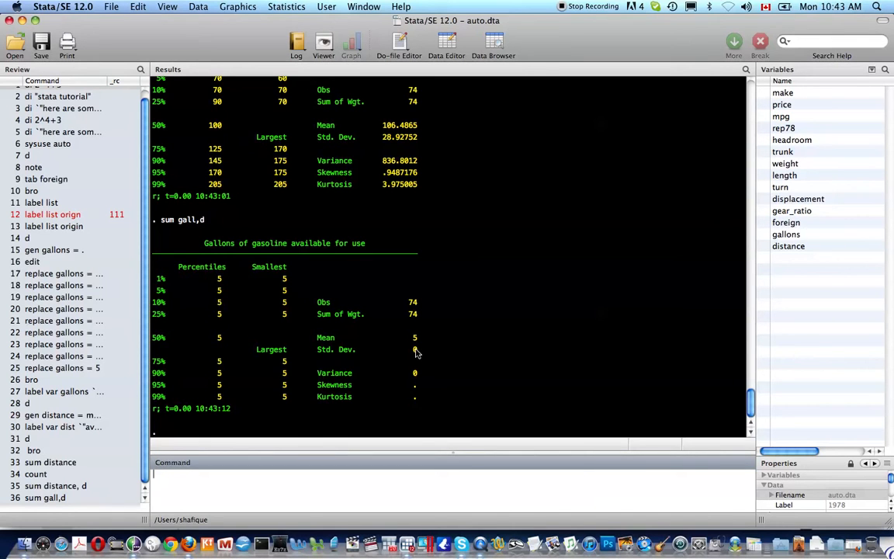
type("sum mpg")
key("Return")
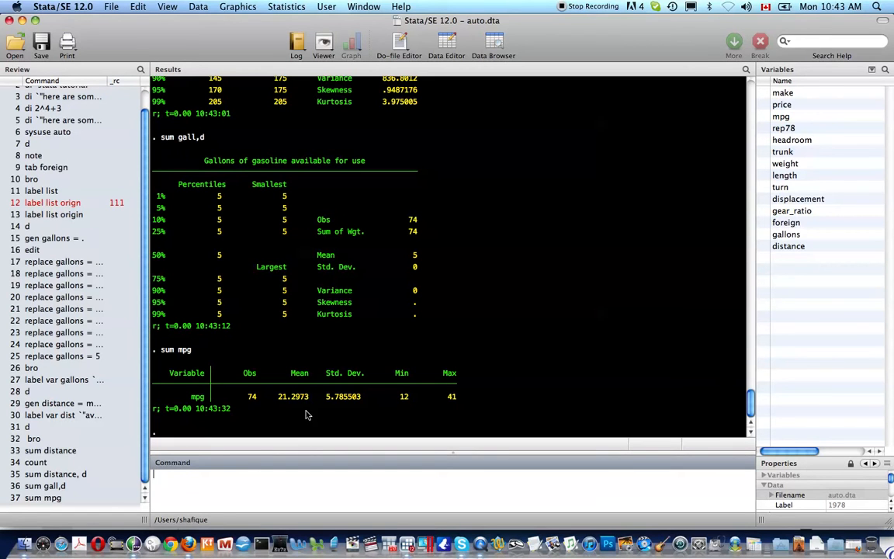
Try to summarize mpg for domestic cars only with sum mpg if foreign = 0
type("sum mpg if foreign = 0")
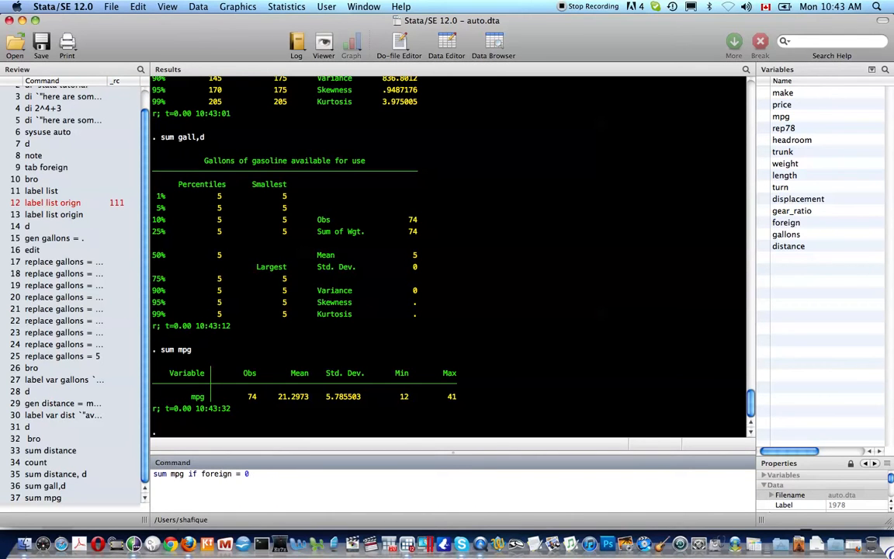
key("Return")
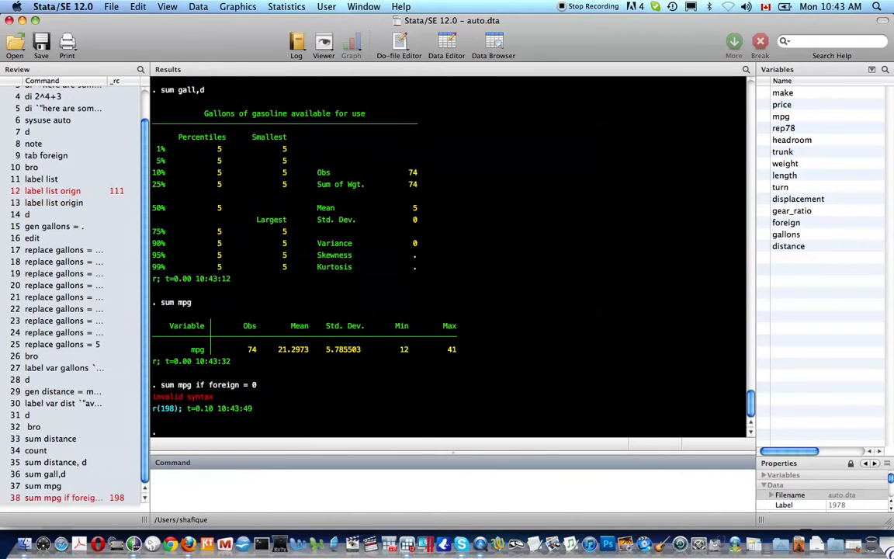
Correct the recalled command's condition to foreign == 0 and rerun the mpg summary for domestic cars
key("Page_Up")
key("Left")
key("Left")
type("=")
key("Return")
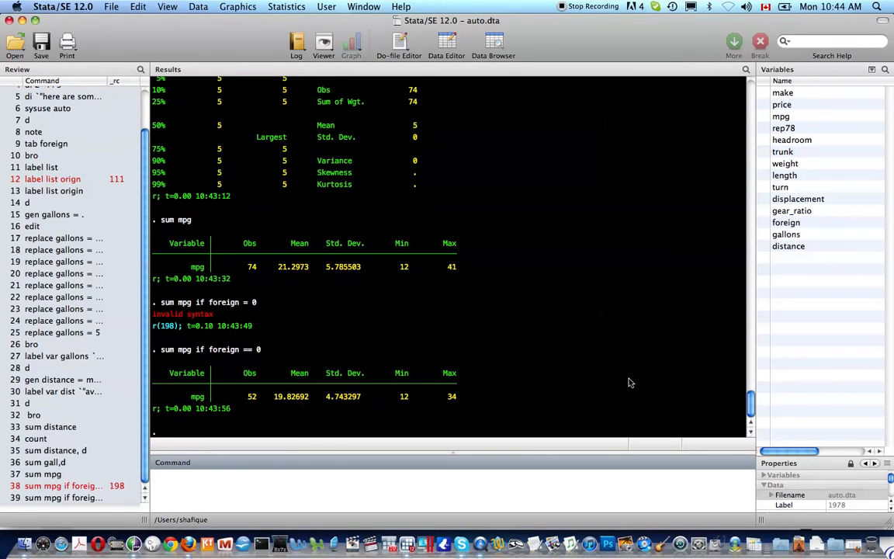
Rerun the mpg summary for foreign cars by changing the condition to foreign == 1
key("Page_Up")
key("BackSpace")
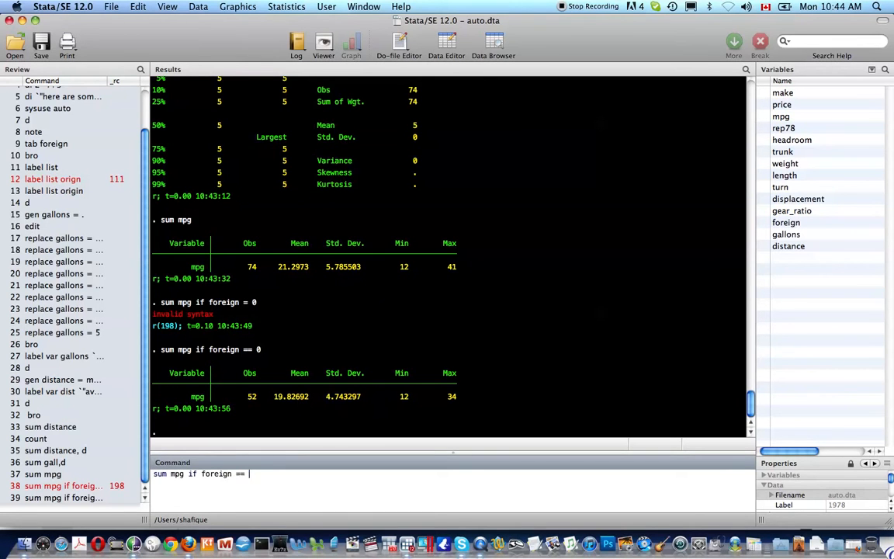
type("1")
key("Return")
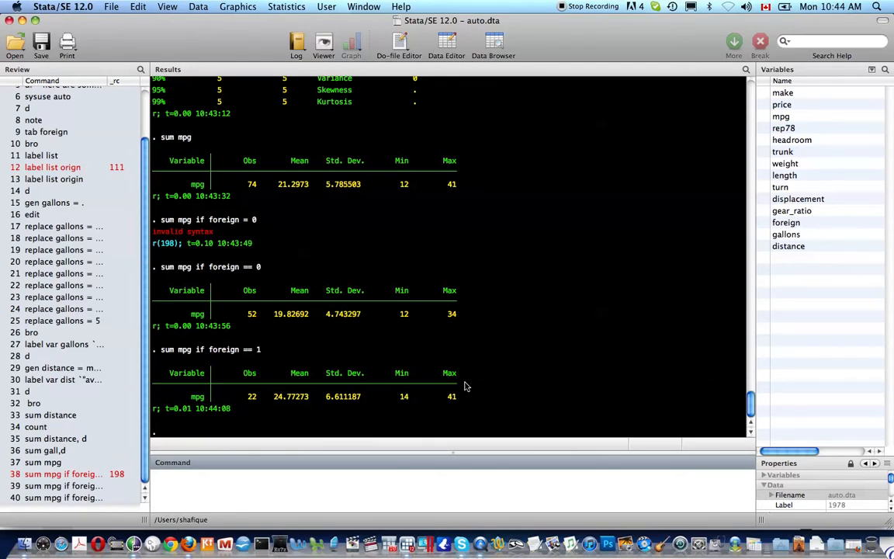
Summarize mpg separately for each category of foreign (bys foreign : sum mpg) and compare with the earlier conditional summaries
type("bys")
type("foreign :")
type("sum mpg")
key("Return")
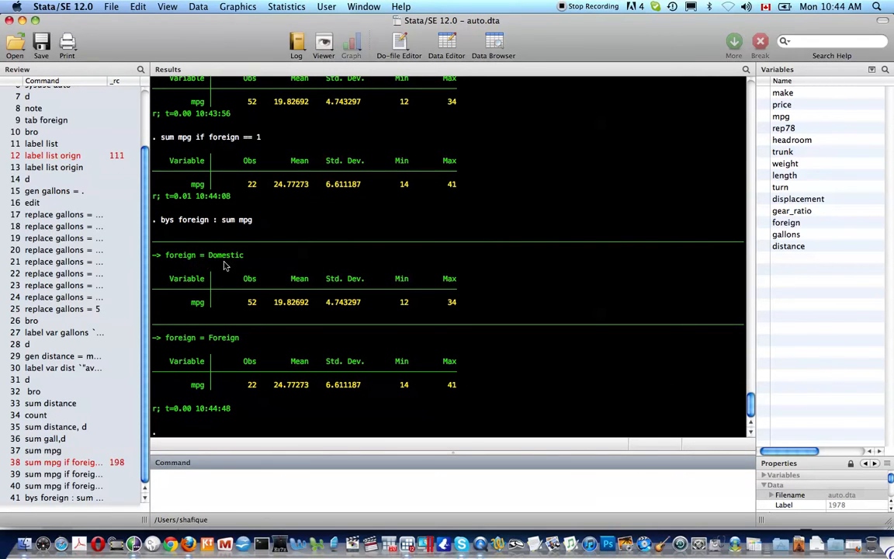
scroll(289, 308, "up", 1)
scroll(288, 308, "up", 3)
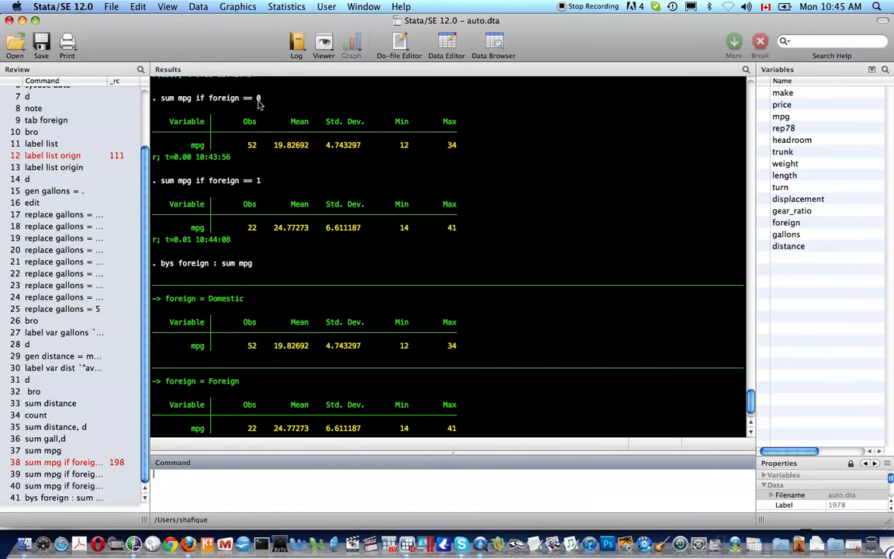
Rerun the by-category mpg summary with the detail option (bys foreign : sum mpg, d) and show its complete output
scroll(260, 264, "down", 1)
scroll(260, 265, "down", 3)
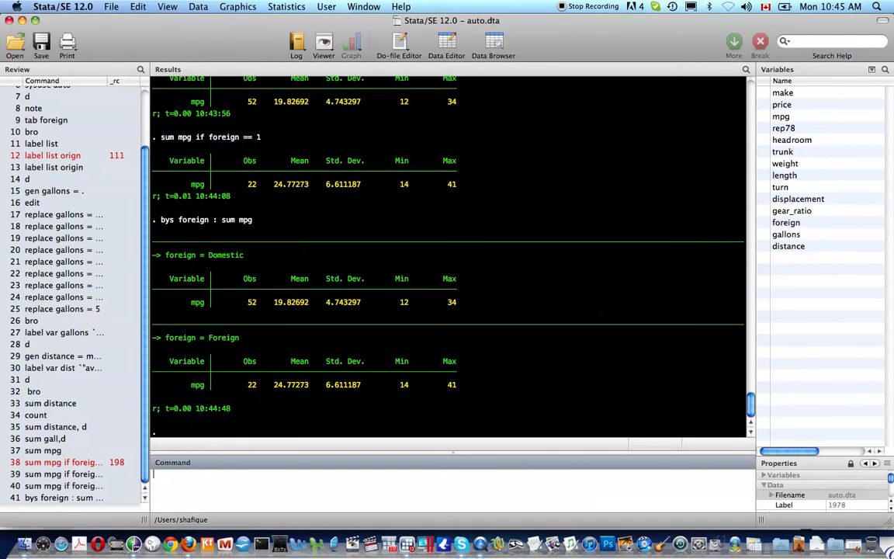
key("Page_Up")
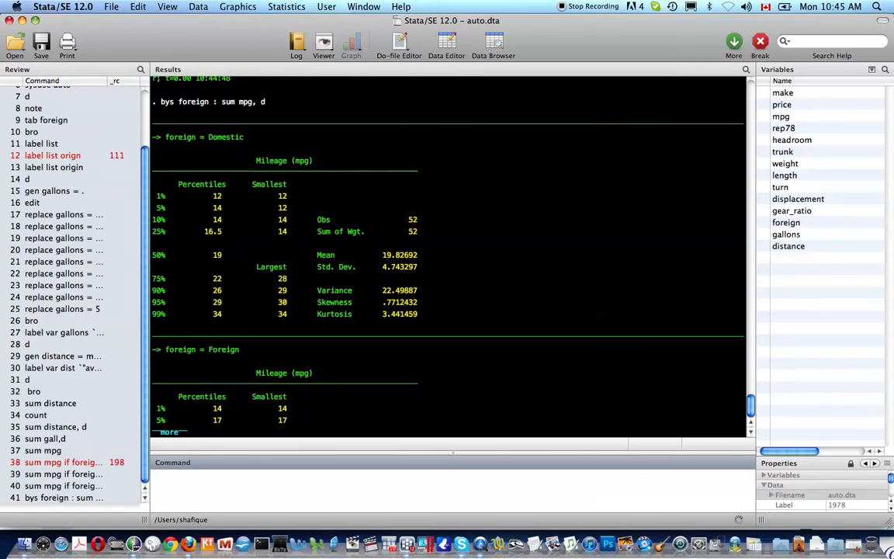
key("space")
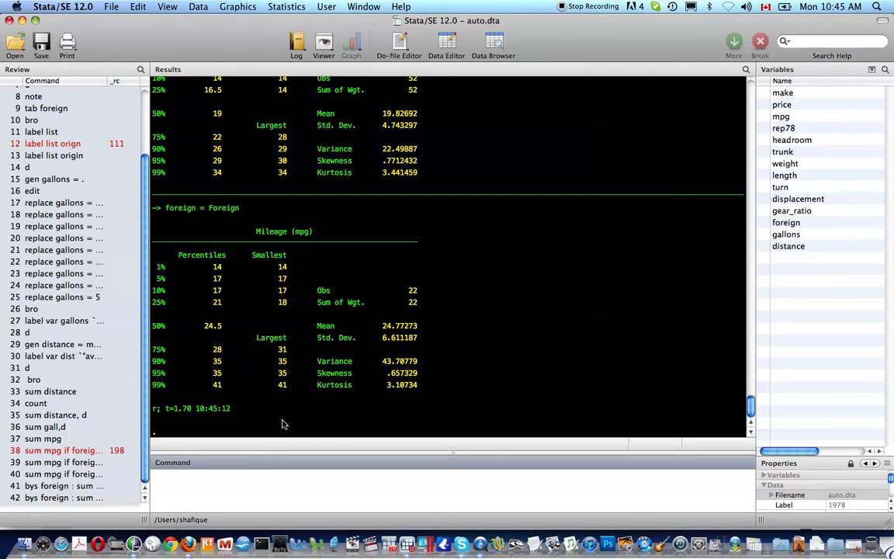
Summarize mpg for all cars and list the results stored by the command with return list
type("sum")
type("mpg")
key("Return")
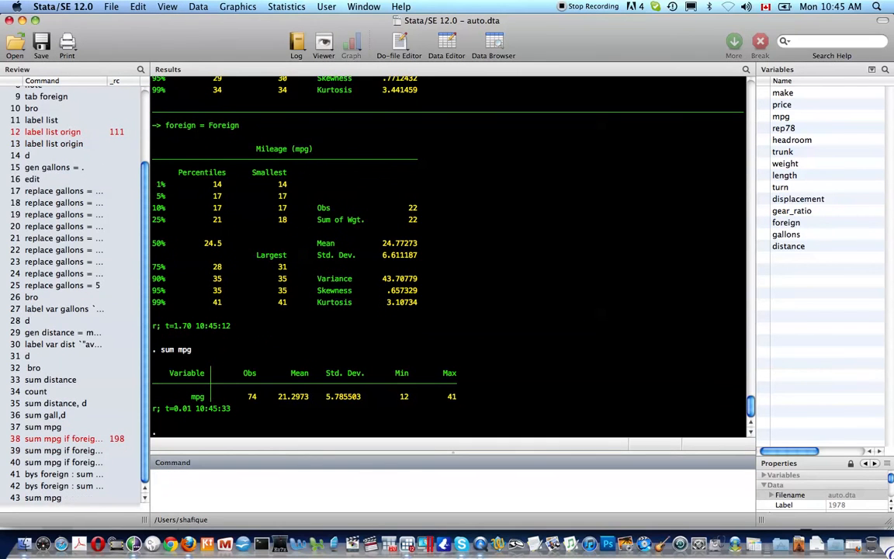
type("return list")
key("Return")
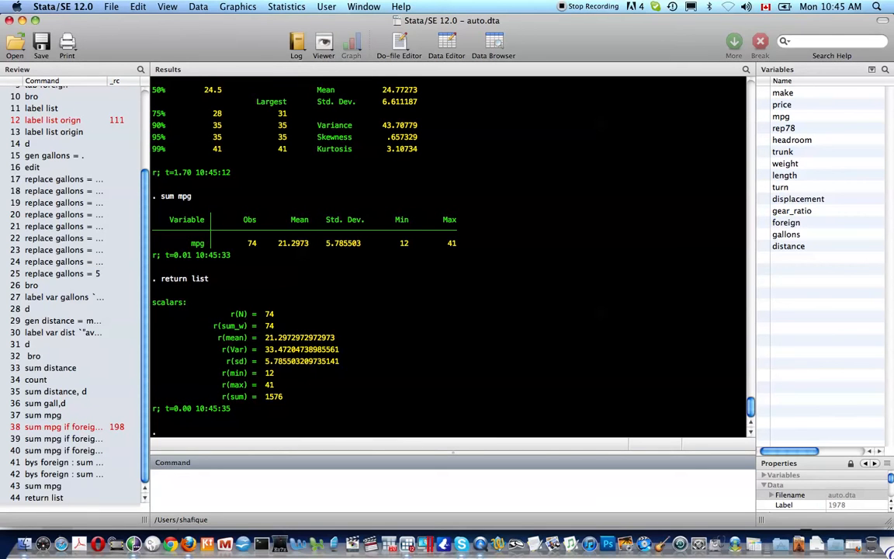
List the stored estimation and system results with ereturn list and sreturn list
type("ereturn list")
key("Return")
type("sreturn list")
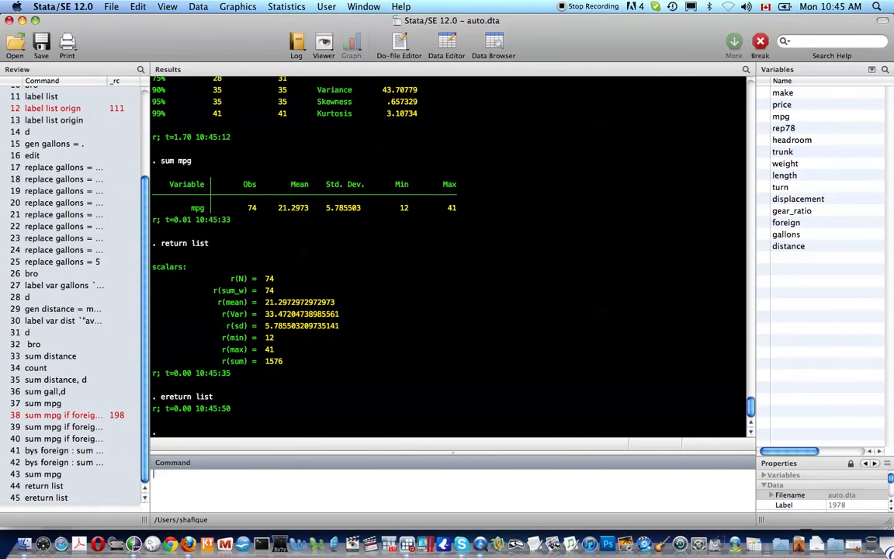
key("Return")
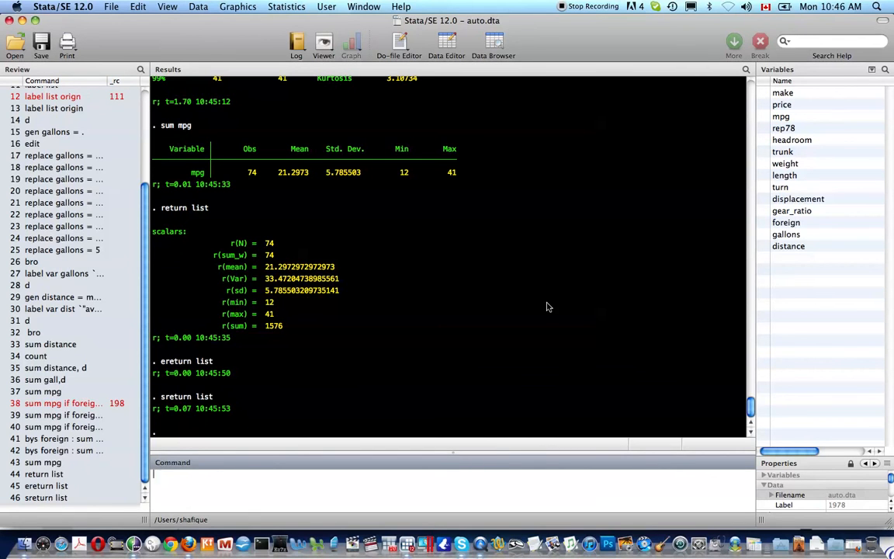
Display the stored r(mean) value and compare it with the mean in the mpg summary table
type("di r(mean)")
key("Return")
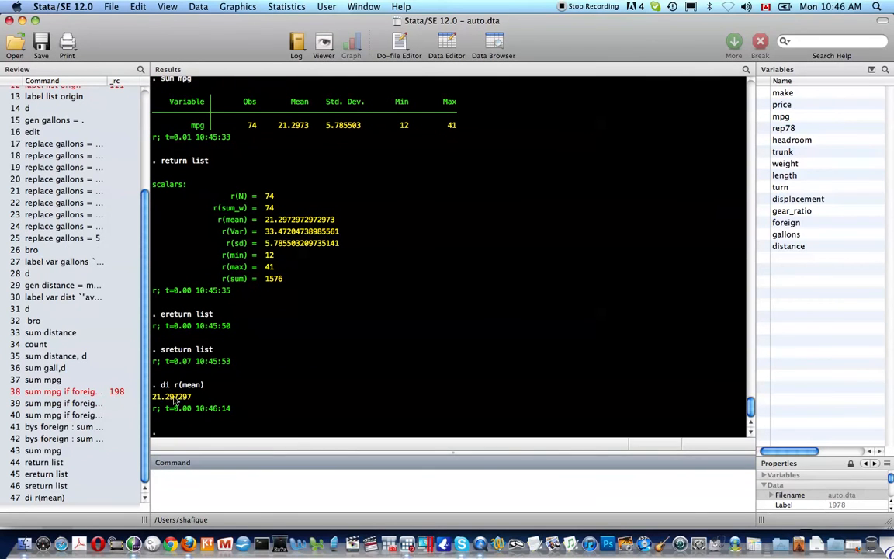
scroll(287, 175, "up", 2)
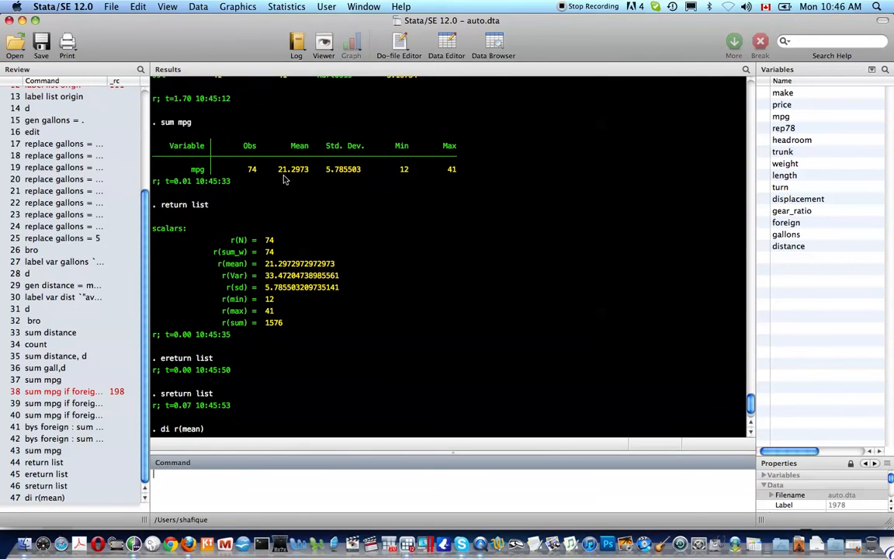
scroll(277, 177, "down", 1)
left_click_drag(276, 154, 317, 155)
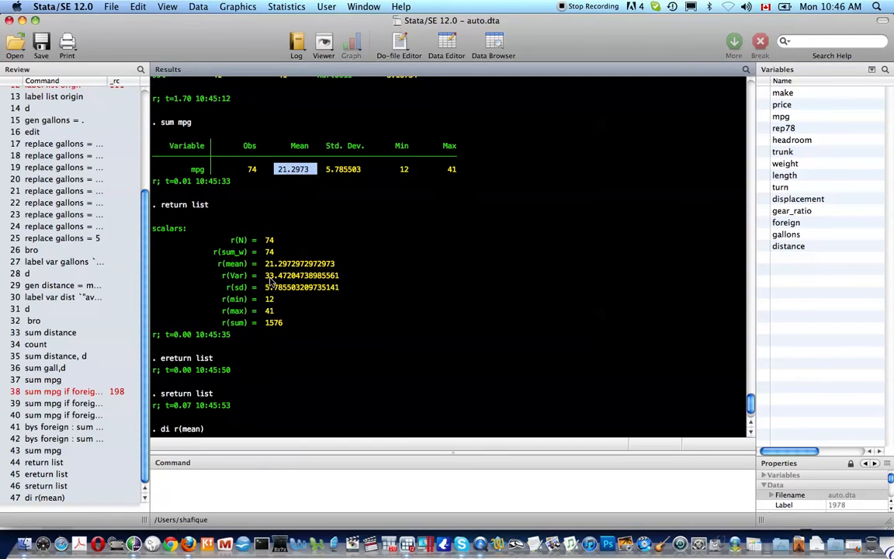
scroll(266, 297, "down", 2)
Describe the dataset with d and list the results that command stores using return list
left_click(215, 487)
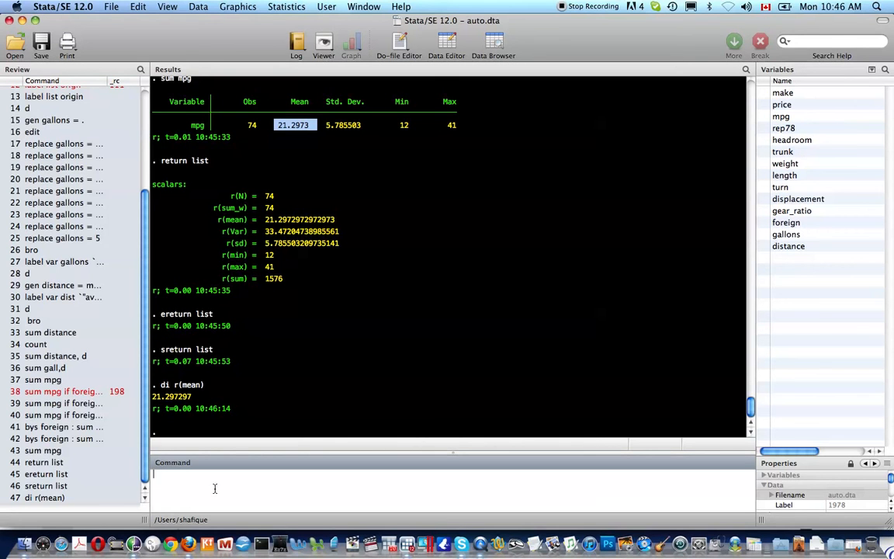
type("d")
key("Return")
type("return list")
key("Return")
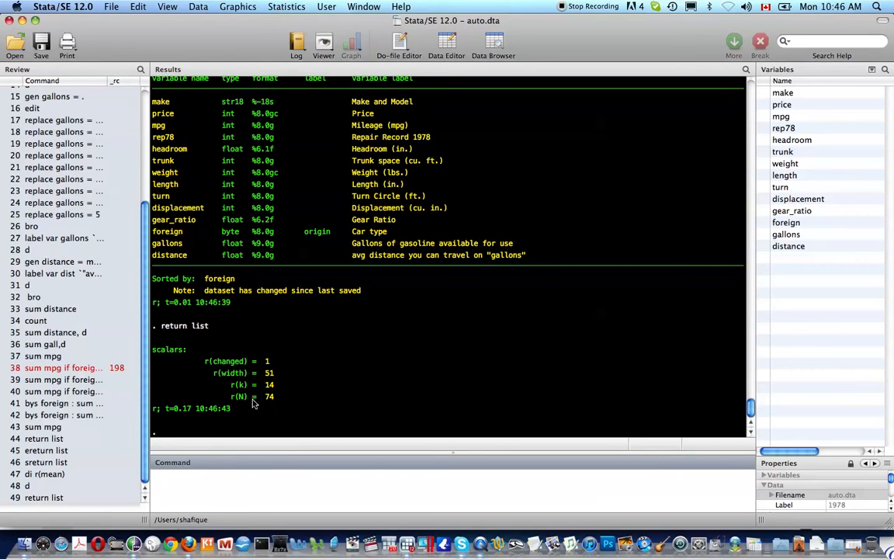
Browse the data, close the data view and list the stored results again with return list
type("bro")
key("Return")
key("super+w")
type("return list")
key("Return")
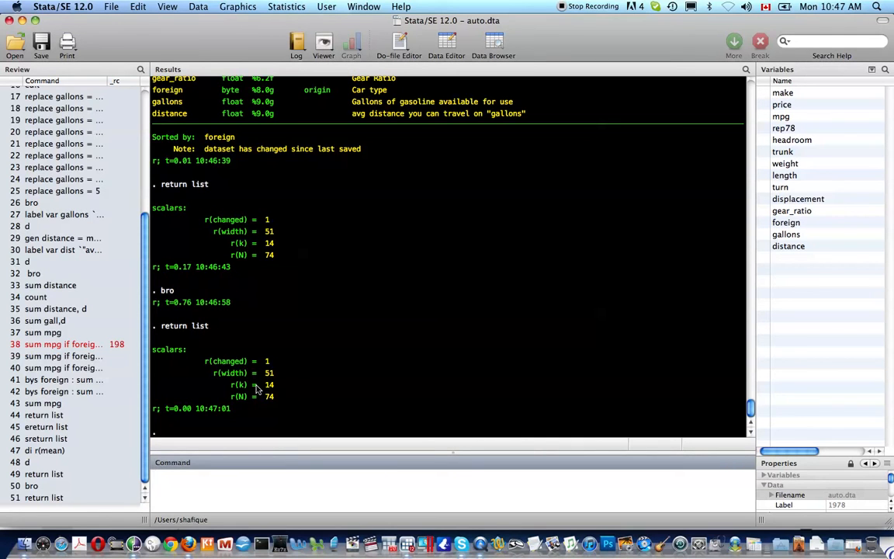
Summarize mpg again to refresh the stored results and list them with return list
type("sum mpr")
key("BackSpace")
type("g")
key("Return")
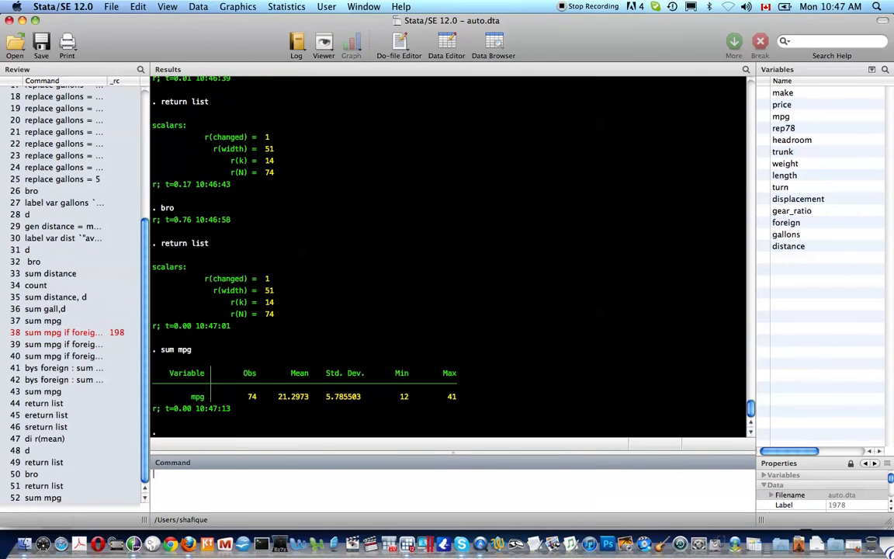
type("return list")
key("Return")
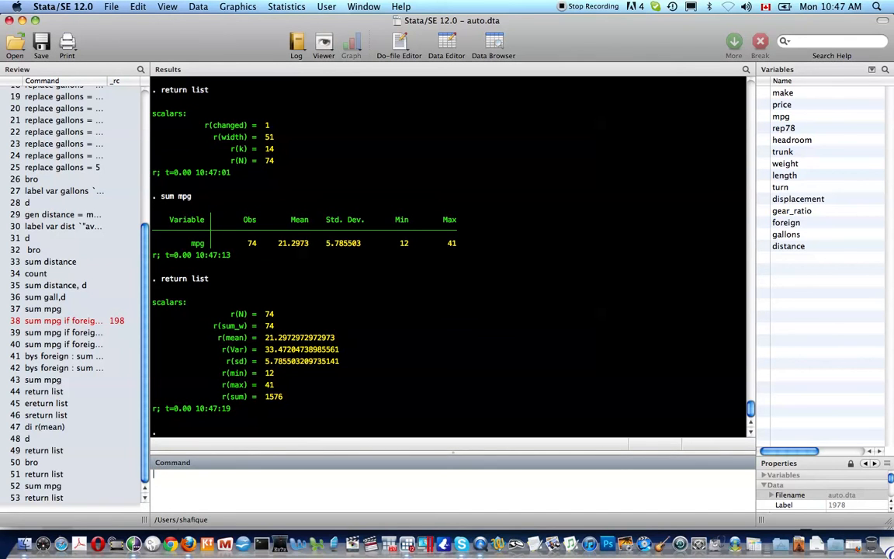
Store the mean of mpg in a local macro with local average_mpg = r(mean)
type("local average_mpg = r(mean)")
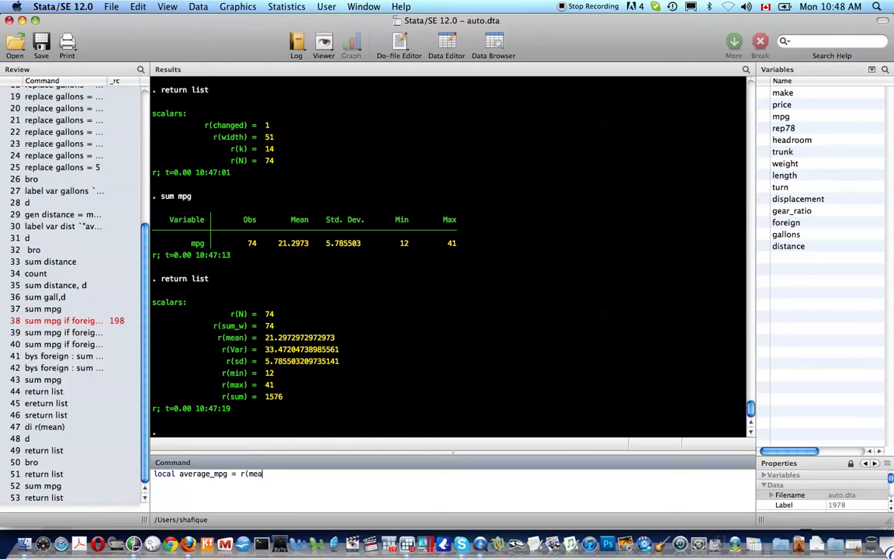
key("Return")
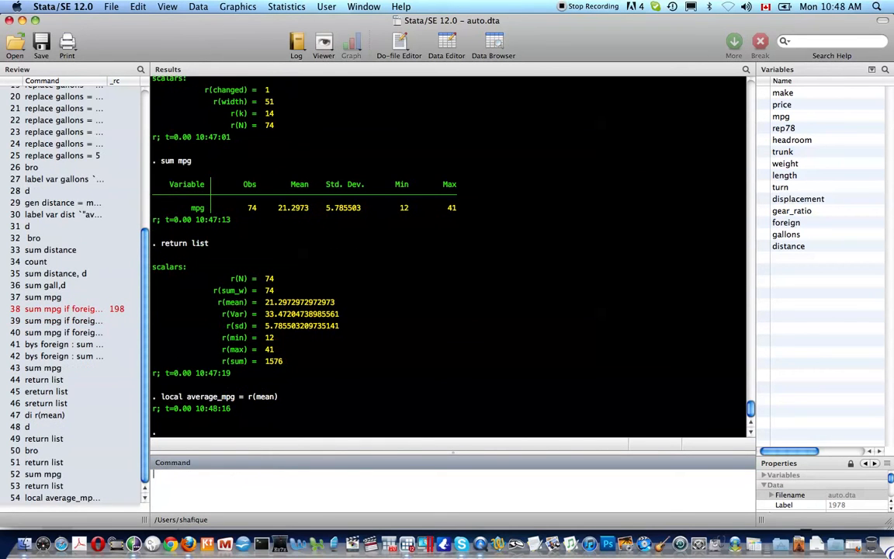
Try to display the local macro by its bare name with di average_mpg
type("di average_mpg")
key("Return")
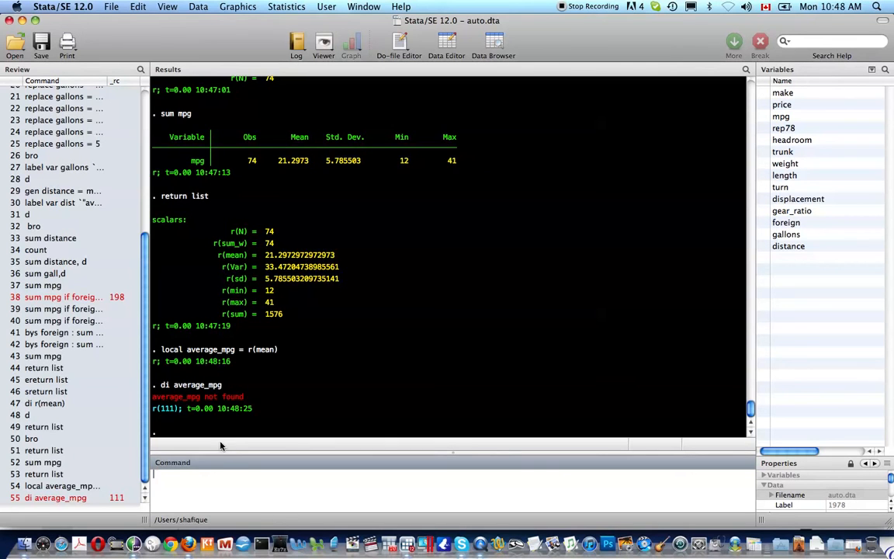
Add macro quotes to the recalled command and display the local with di `average_mpg'
key("Page_Up")
left_click(165, 473)
type("`average_mpg'")
key("Return")
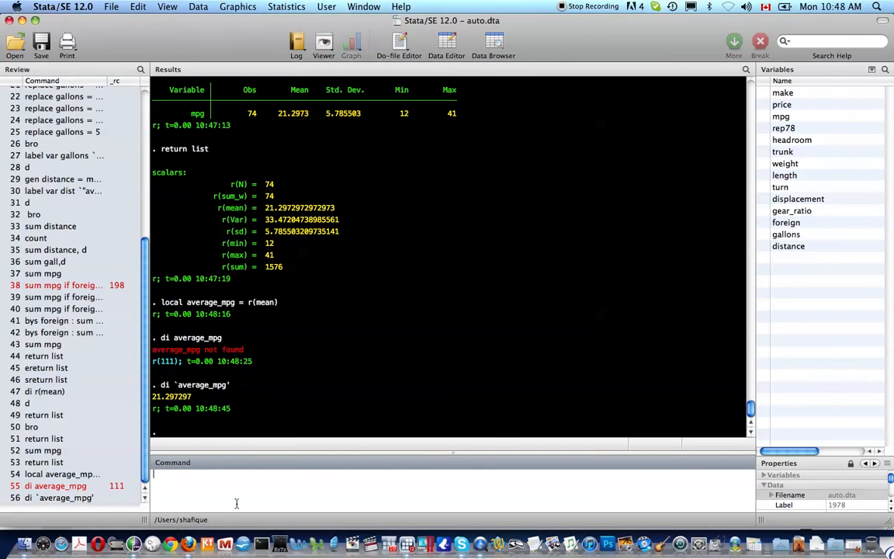
type("di `average_mpg'")
key("Left")
key("Left")
key("Left")
key("Left")
key("Left")
key("Left")
key("Left")
key("Left")
key("Left")
key("Left")
key("Left")
key("Left")
key("shift+Right")
key("shift+Right")
key("shift+Right")
key("shift+Right")
key("shift+Right")
key("shift+Right")
key("shift+Right")
key("shift+Right")
key("shift+Right")
key("shift+Right")
key("shift+Right")
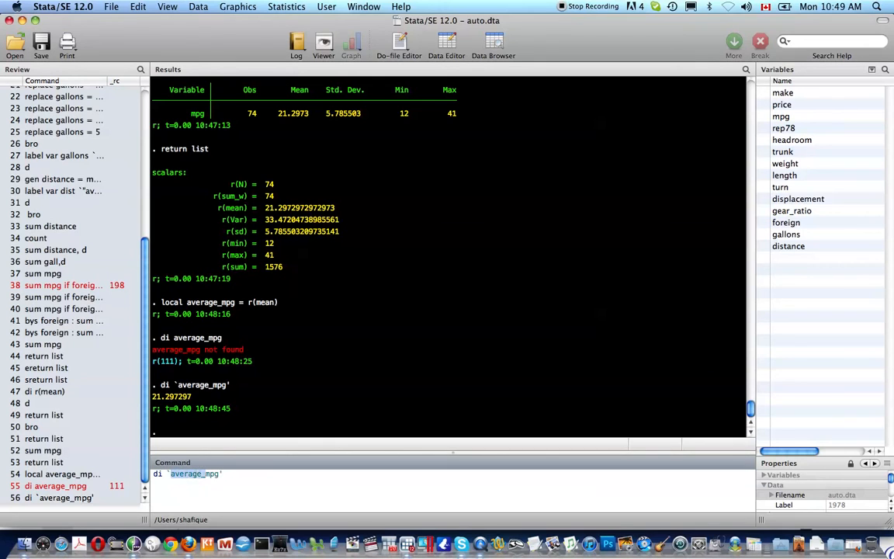
type("cz")
key("shift+Right")
key("shift+Right")
key("super+a")
key("BackSpace")
Display the macro's value with a text label in compound quotes using di `"average_mpg=`average_mpg'"'
key("Page_Up")
key("Page_Up")
type("'")
key("Left")
key("Left")
key("Left")
key("Left")
key("Left")
key("Left")
type("`")
key("Right")
key("Right")
key("Right")
key("Right")
key("Right")
key("Right")
key("BackSpace")
type("=")
key("Left")
key("Left")
key("Left")
key("Left")
key("Left")
key("Left")
key("Left")
key("Left")
key("Left")
key("Left")
type("\"")
key("Right")
key("Right")
key("Right")
key("Right")
key("Right")
key("Right")
type("`'average_mpg")
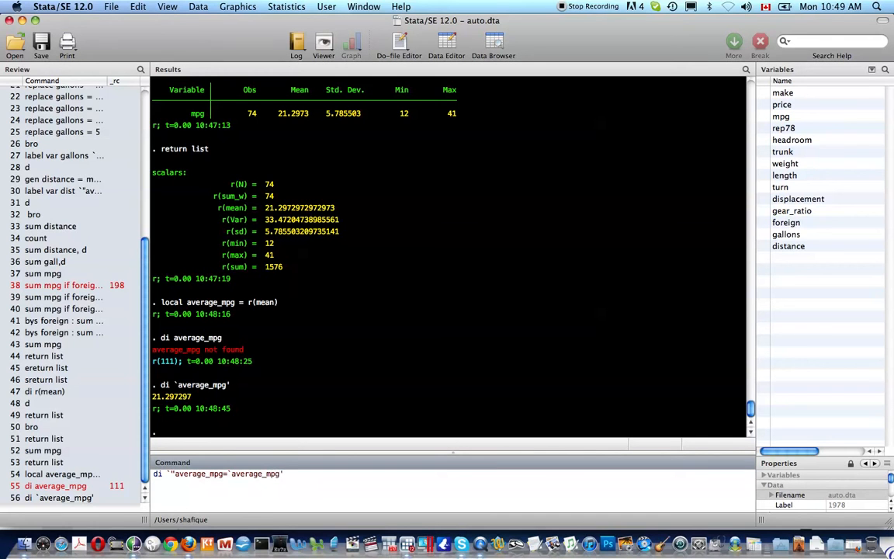
type("\"'")
key("Return")
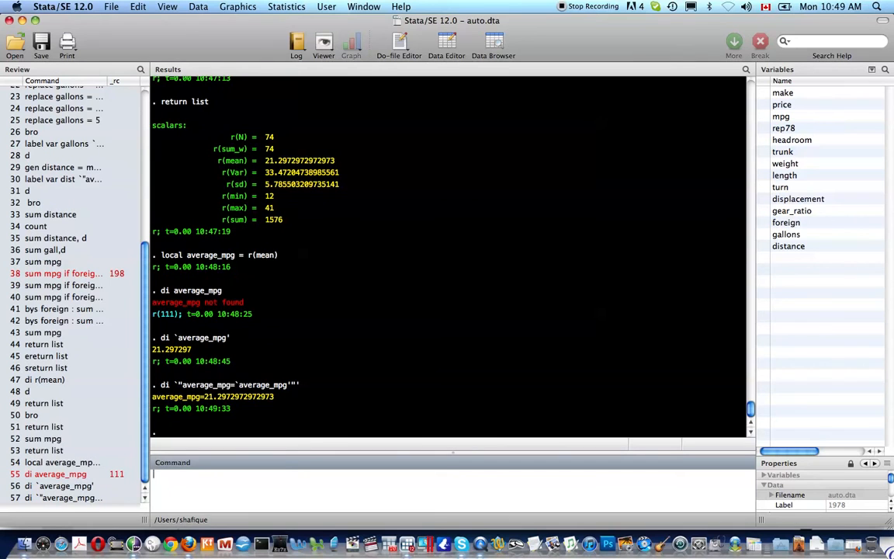
Rerun the labelled display with spaces around the equals sign: di `"average_mpg = `average_mpg'"'
key("Page_Up")
key("Left")
key("Left")
key("Left")
key("Left")
key("Left")
key("Left")
key("Left")
key("Left")
key("Left")
key("Return")
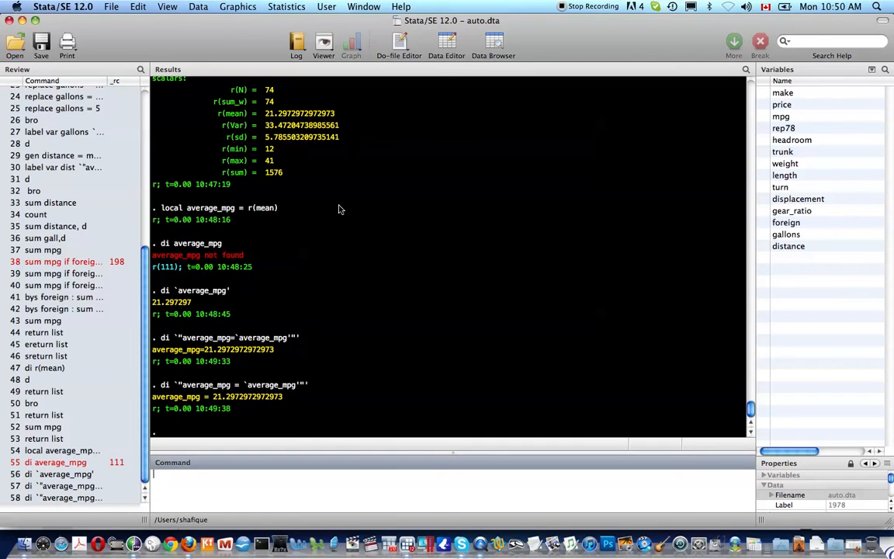
Try to load a built-in dataset with sysuse lifexp
type("sysuse lifexp")
key("Return")
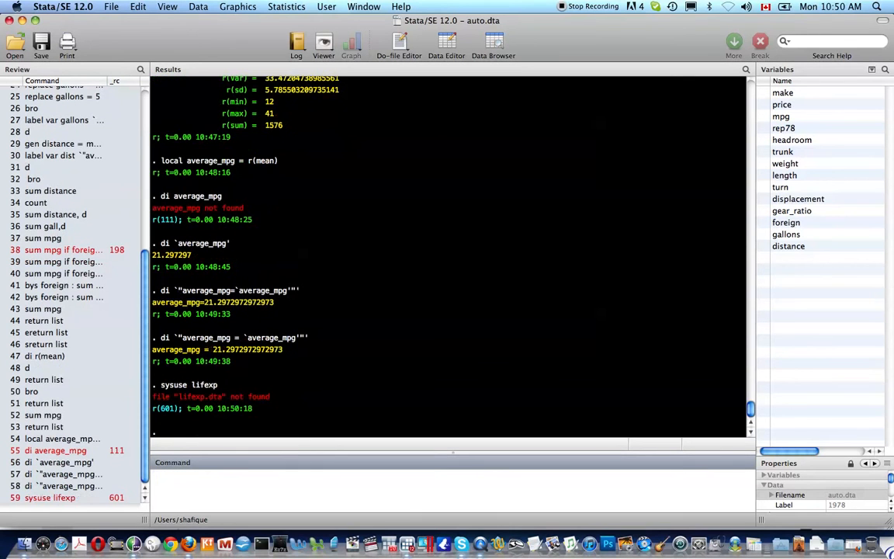
Correct the dataset name to lifeexp and load it over the data in memory with sysuse lifeexp, clear
key("Up")
key("Left")
key("Left")
key("Left")
type("e")
key("Return")
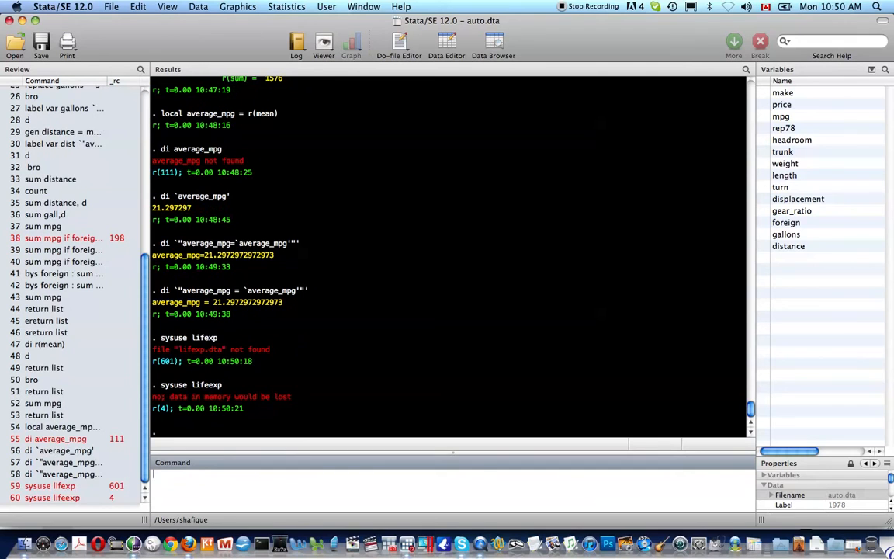
key("Up")
type(", clear")
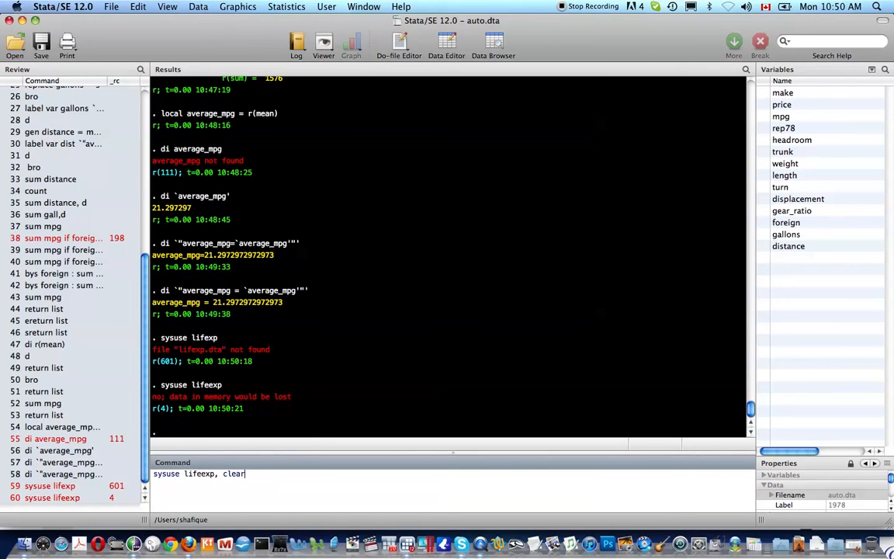
key("Return")
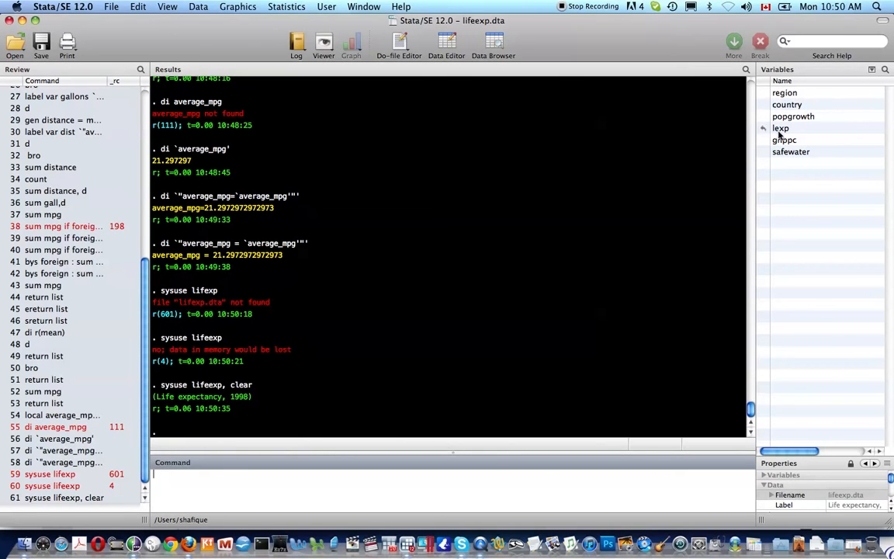
Show the life expectancy dataset's notes, describe its variables, and show the notes again to check the starred variables
type("note")
key("Return")
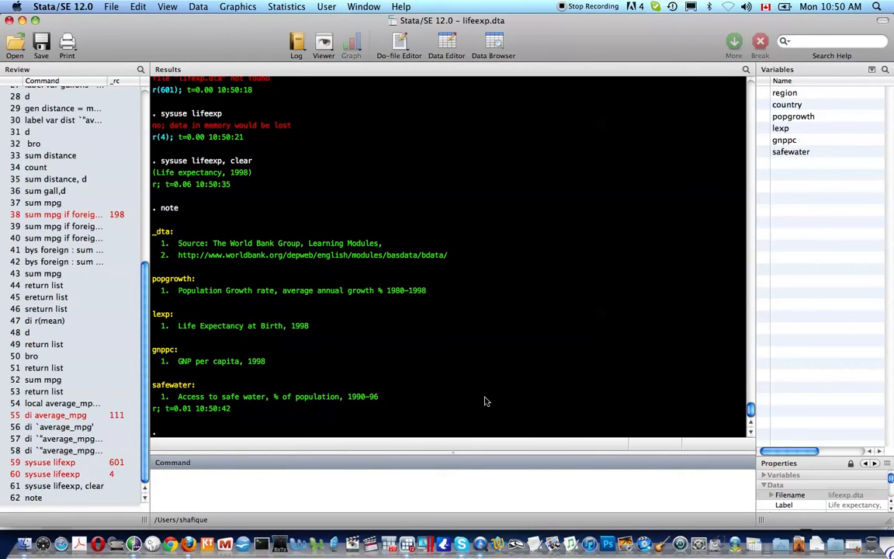
type("d")
key("Return")
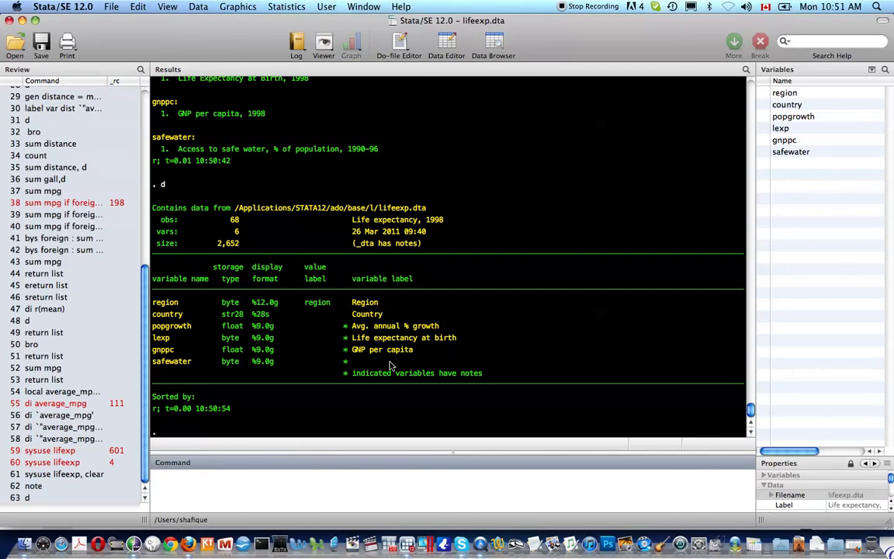
type("note")
key("Return")
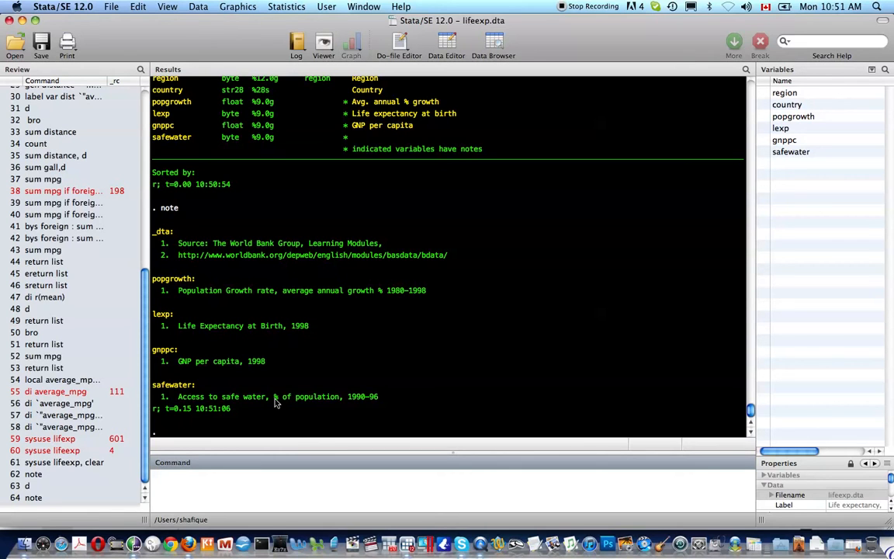
Reload the auto dataset in place of the current data with sysuse auto, clear
type("sysuse auto, clear")
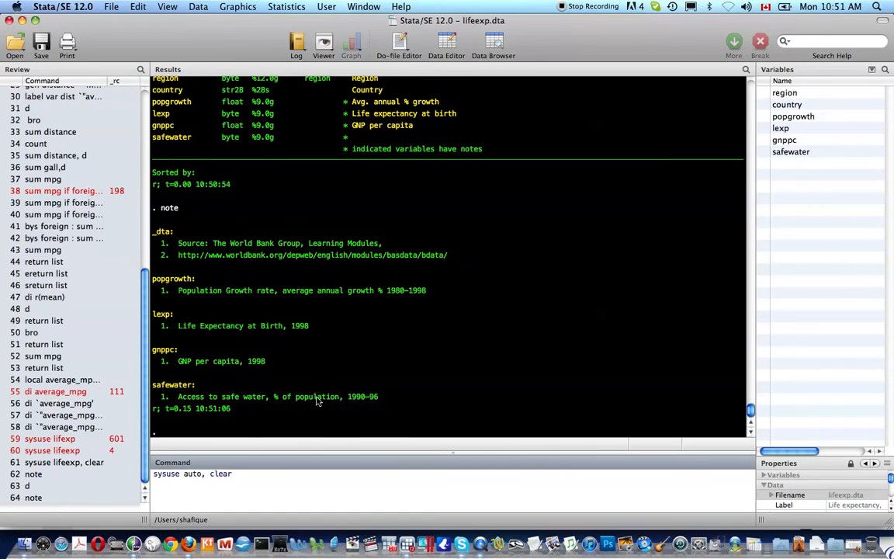
key("Return")
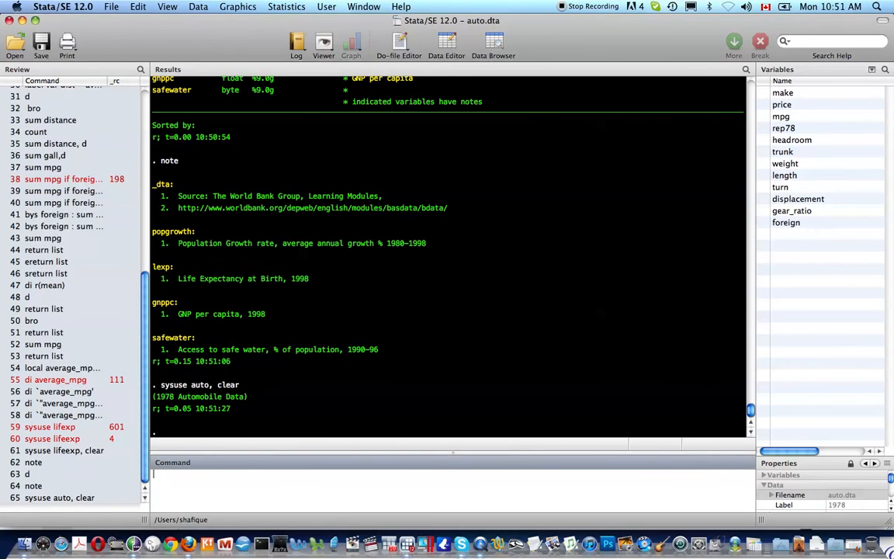
Tabulate the car type frequencies with tab foreign
type("tab foreign")
key("Return")
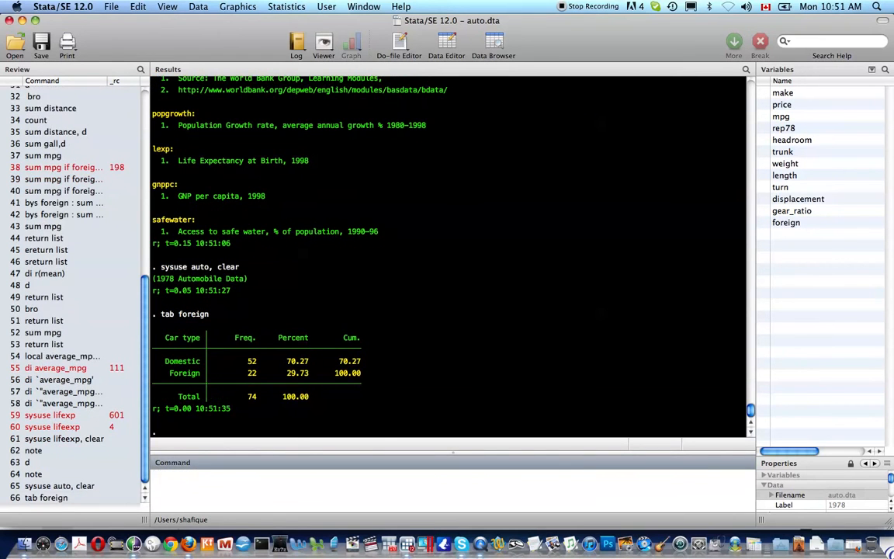